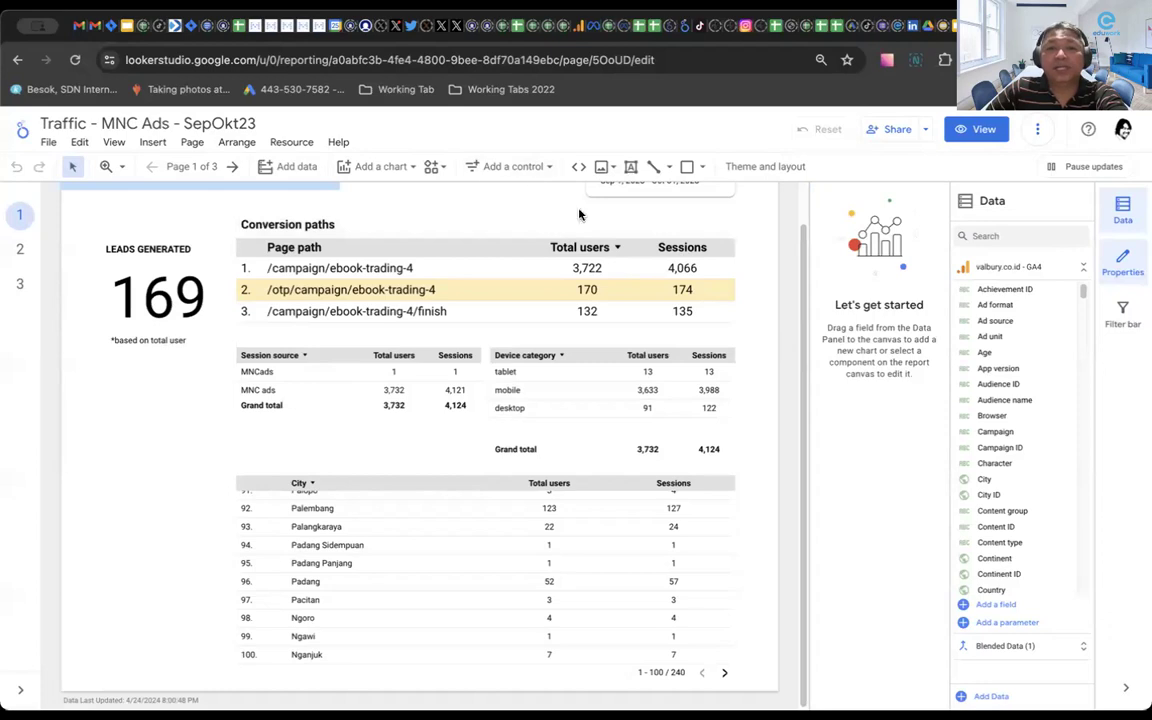
# - Review the session path table on page 2 and the landing page and leads charts on page 3 of the traffic report
pyautogui.click(20, 250)
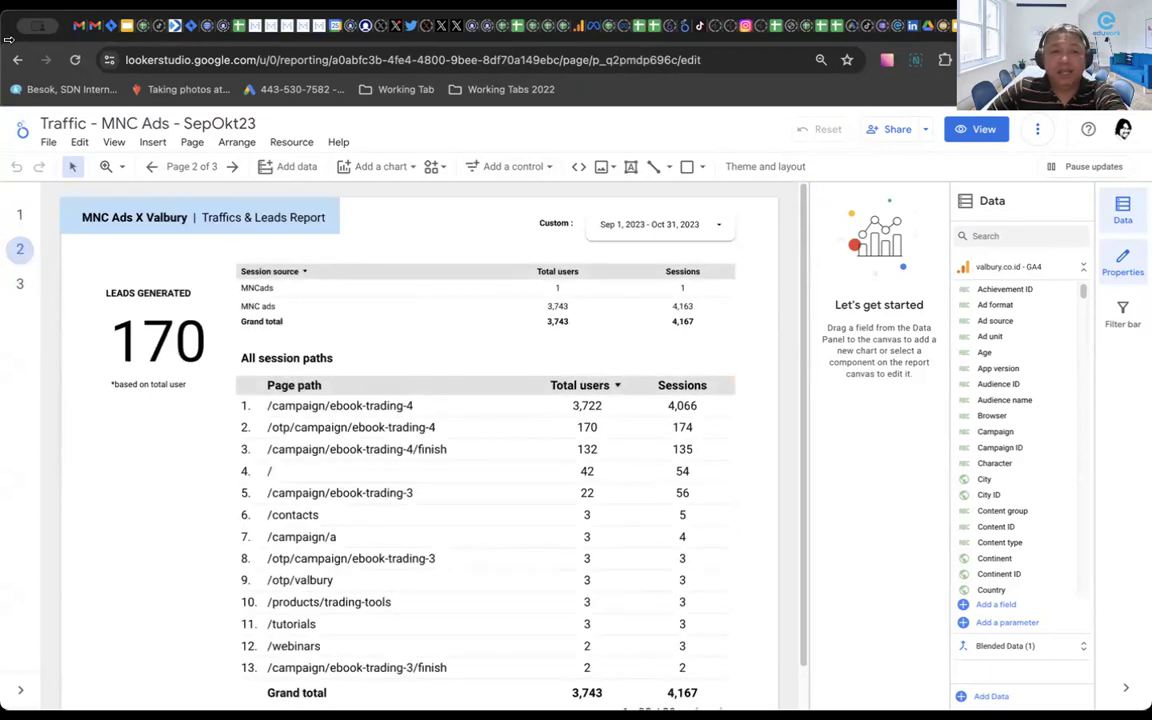
pyautogui.scroll(-1, 424, 528)
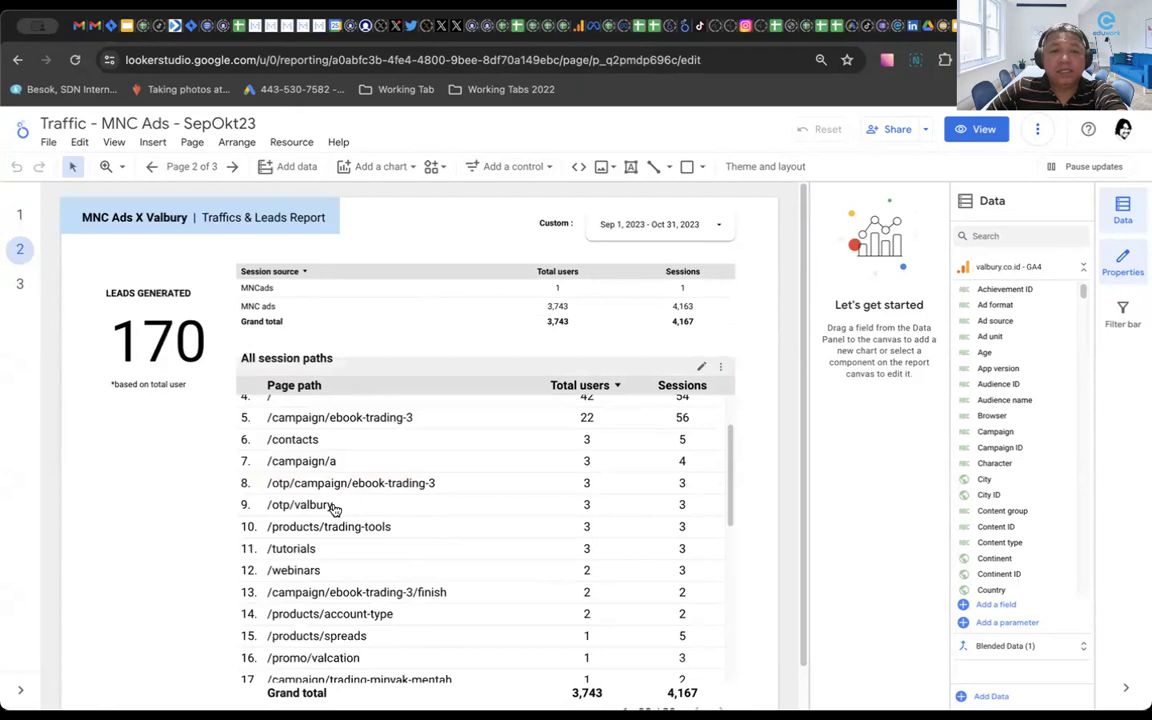
pyautogui.scroll(-1, 300, 458)
pyautogui.scroll(-4, 360, 555)
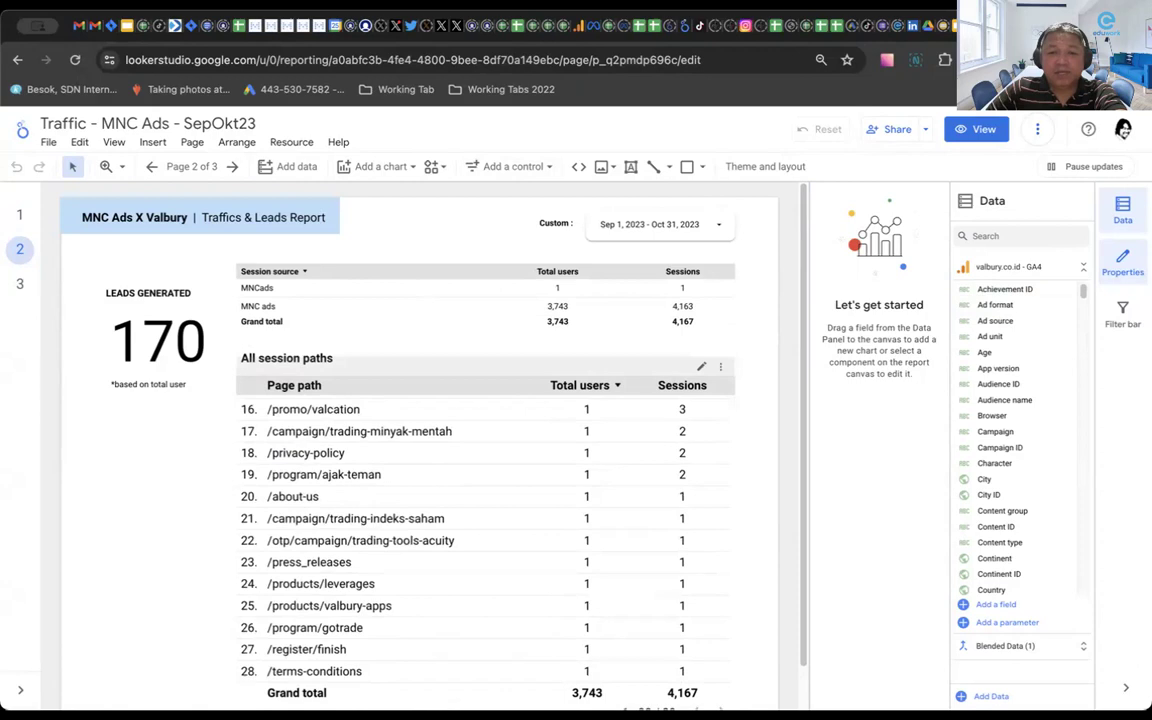
pyautogui.click(18, 287)
pyautogui.scroll(-2, 616, 341)
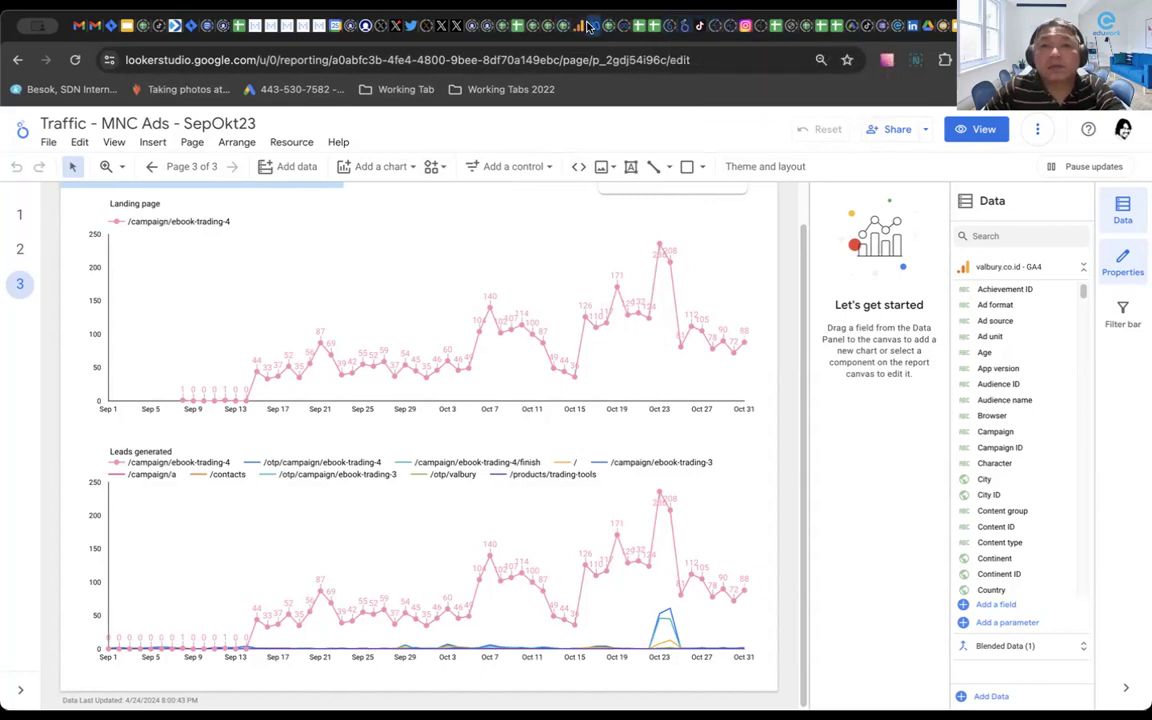
# - Switch to Meta Ads Manager and start creating a new campaign from the reloaded campaign list
pyautogui.click(534, 24)
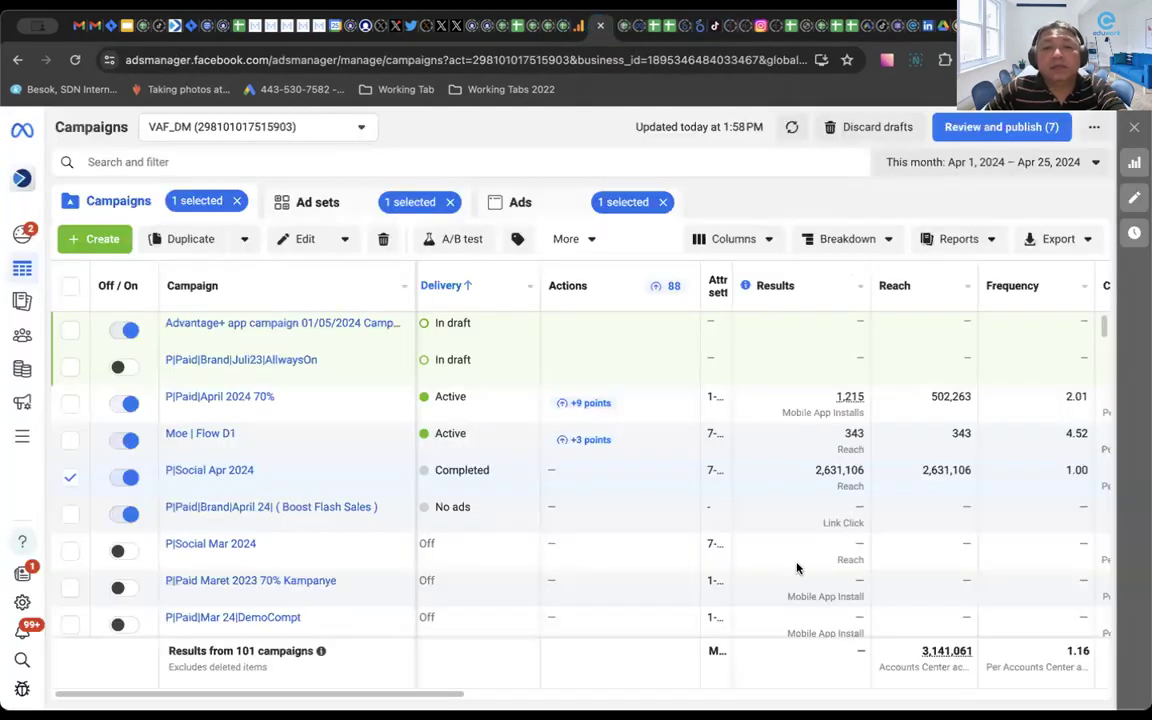
pyautogui.click(72, 60)
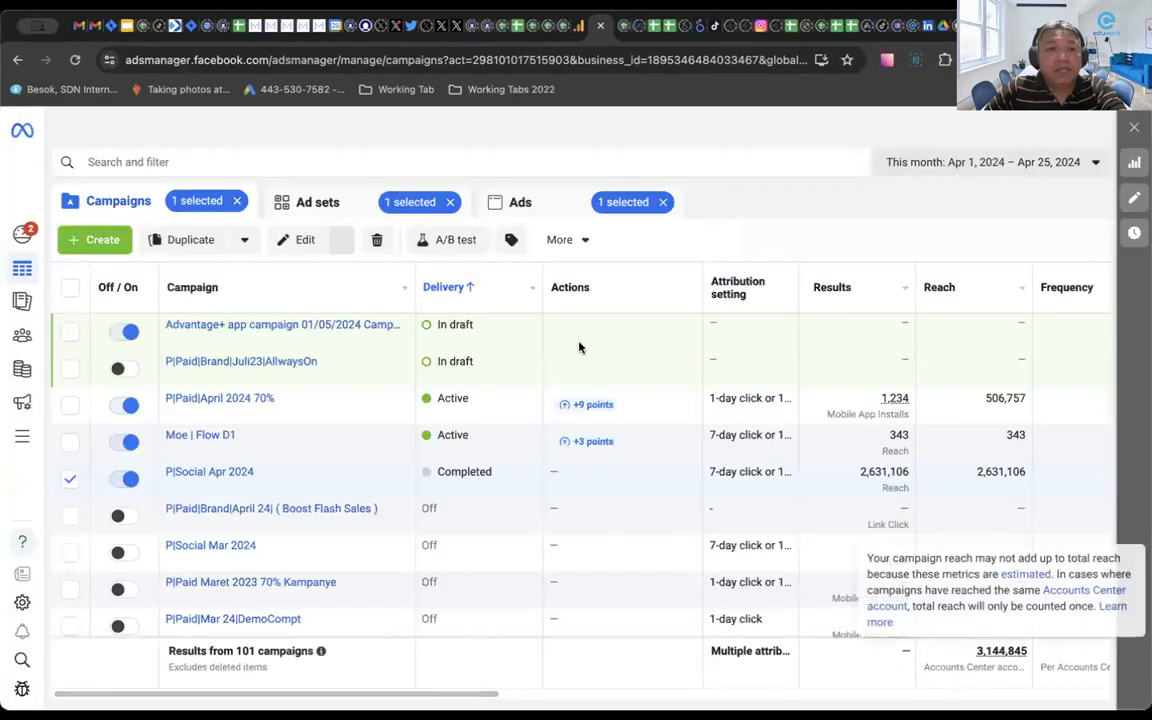
pyautogui.click(100, 242)
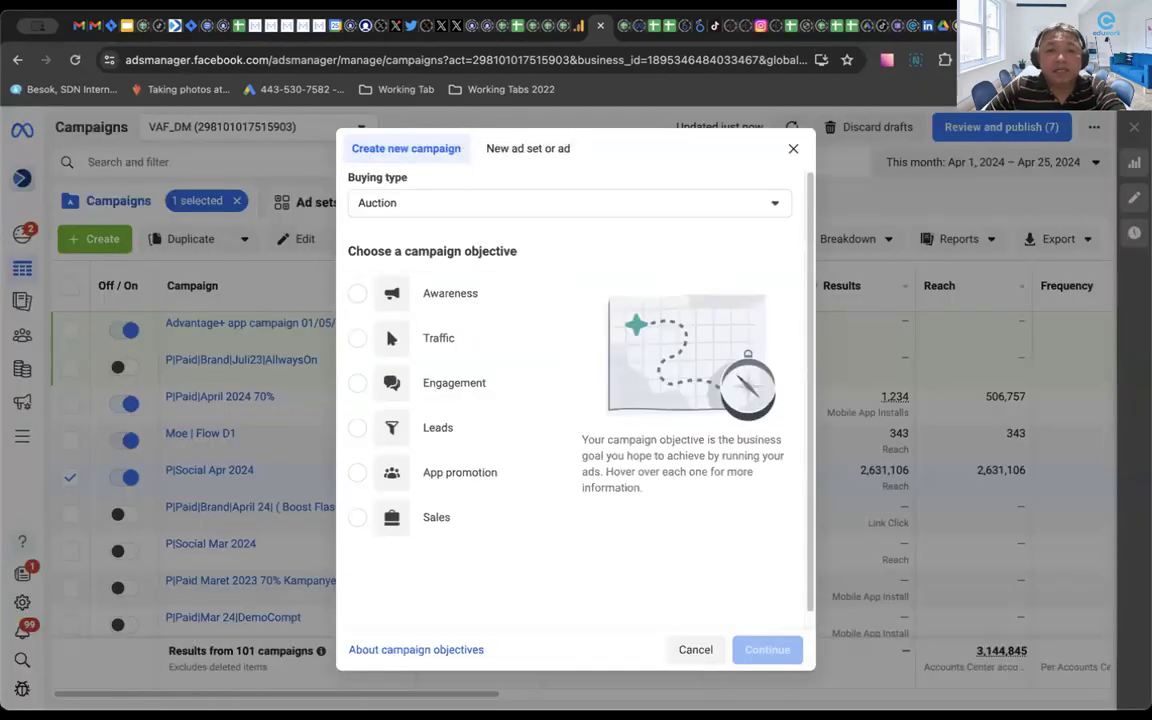
pyautogui.moveTo(680, 127); pyautogui.dragTo(597, 161)
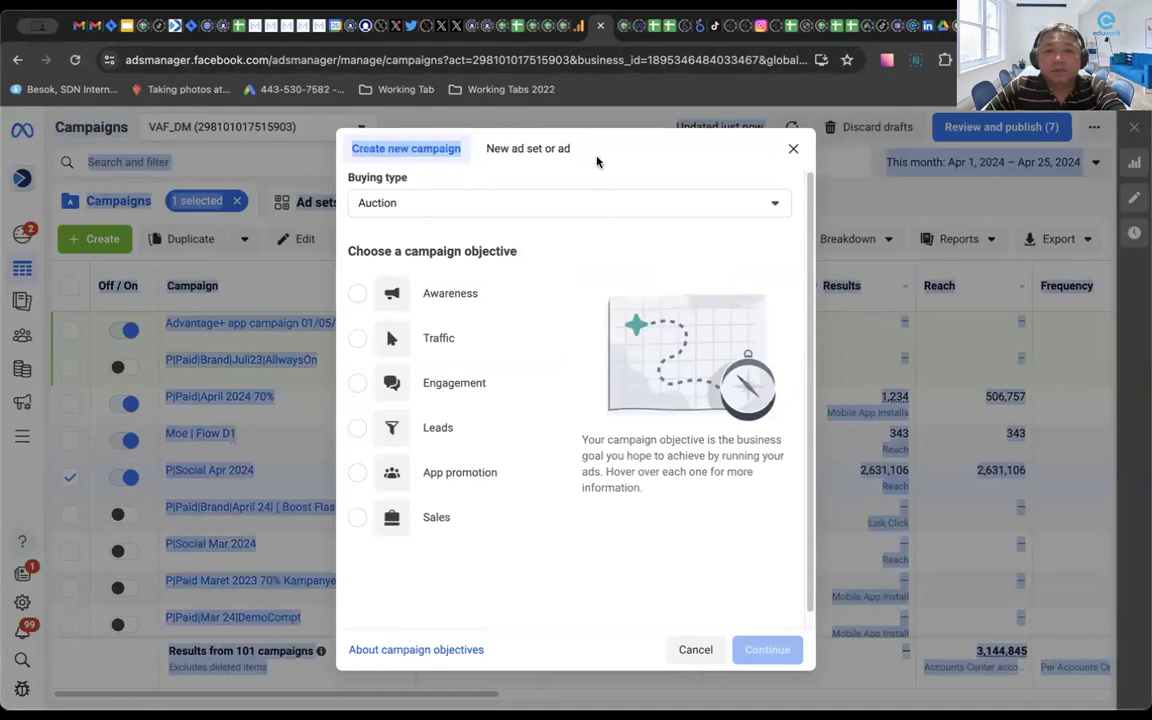
pyautogui.click(625, 160)
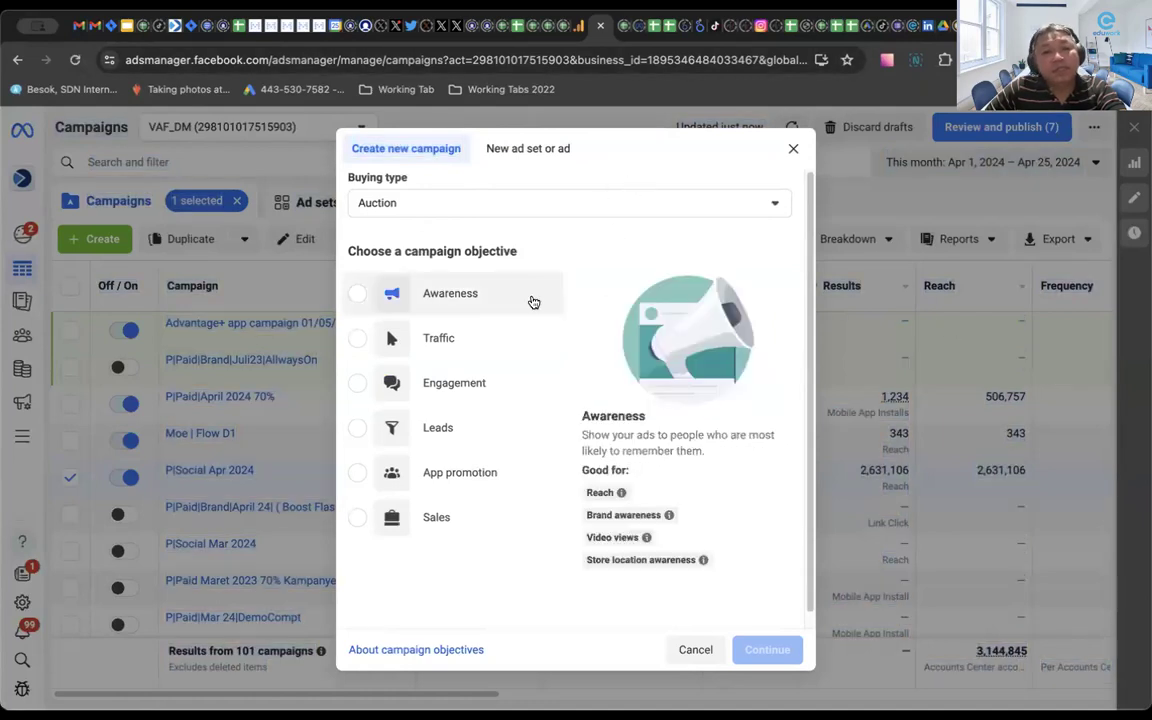
# - Create an Auction campaign with the Awareness objective and continue to its ad set, keeping the default campaign settings
pyautogui.click(450, 204)
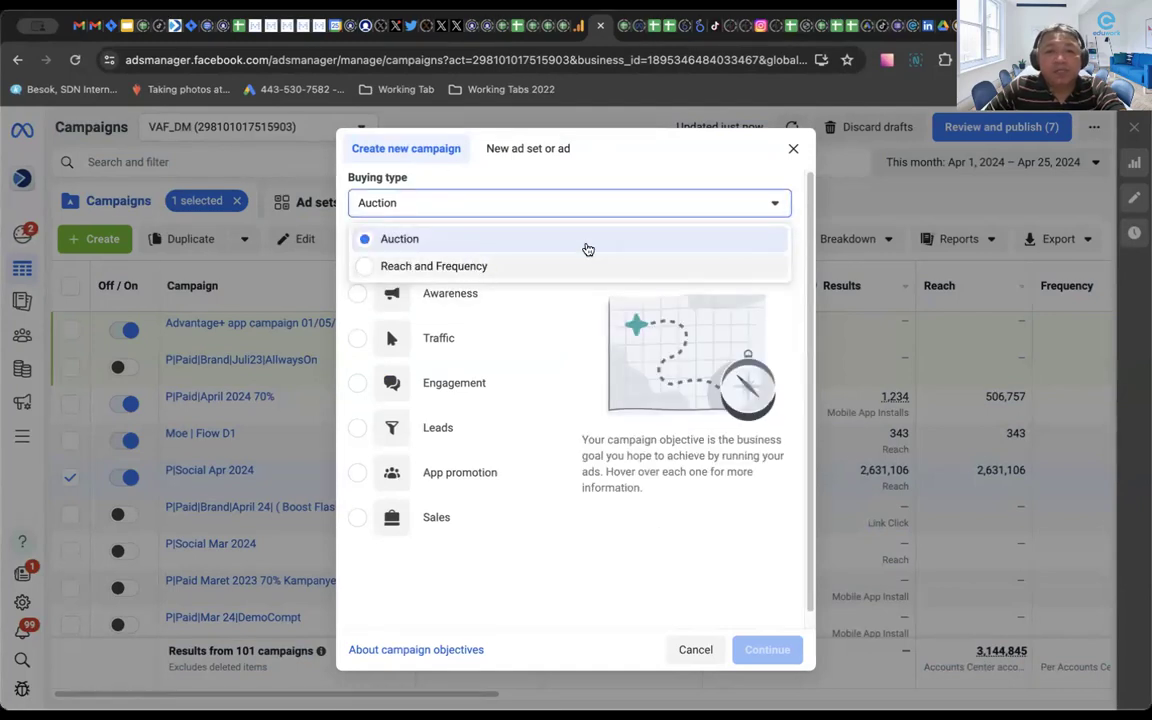
pyautogui.click(704, 166)
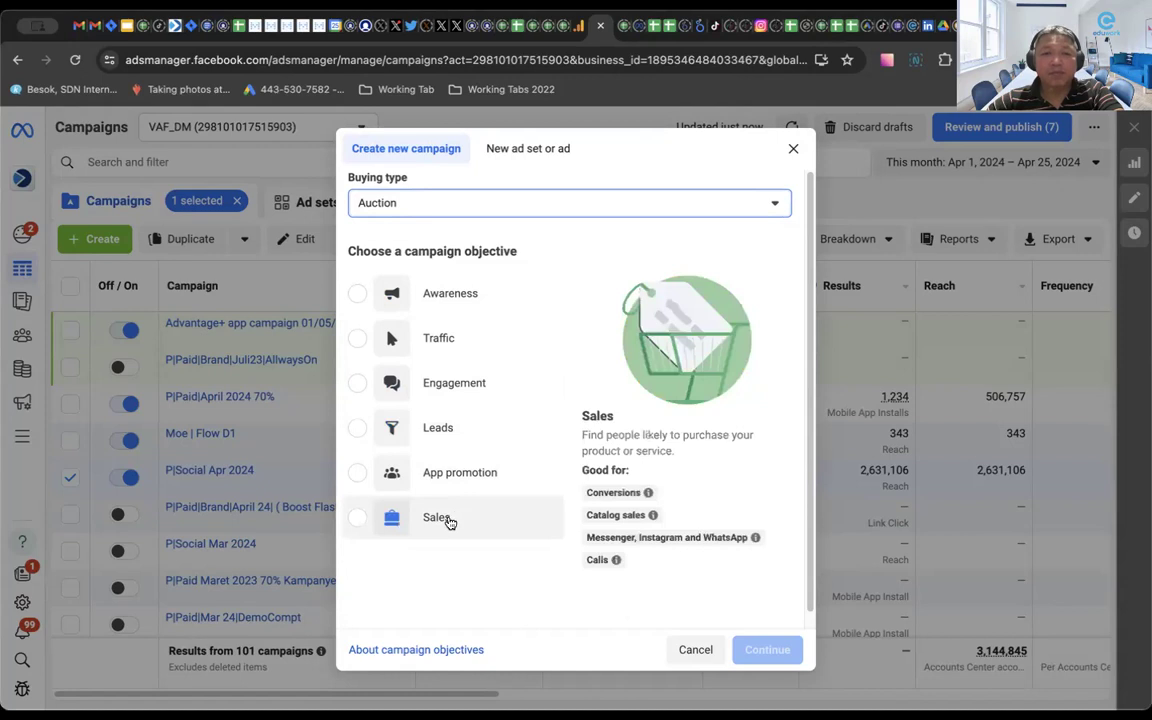
pyautogui.click(427, 295)
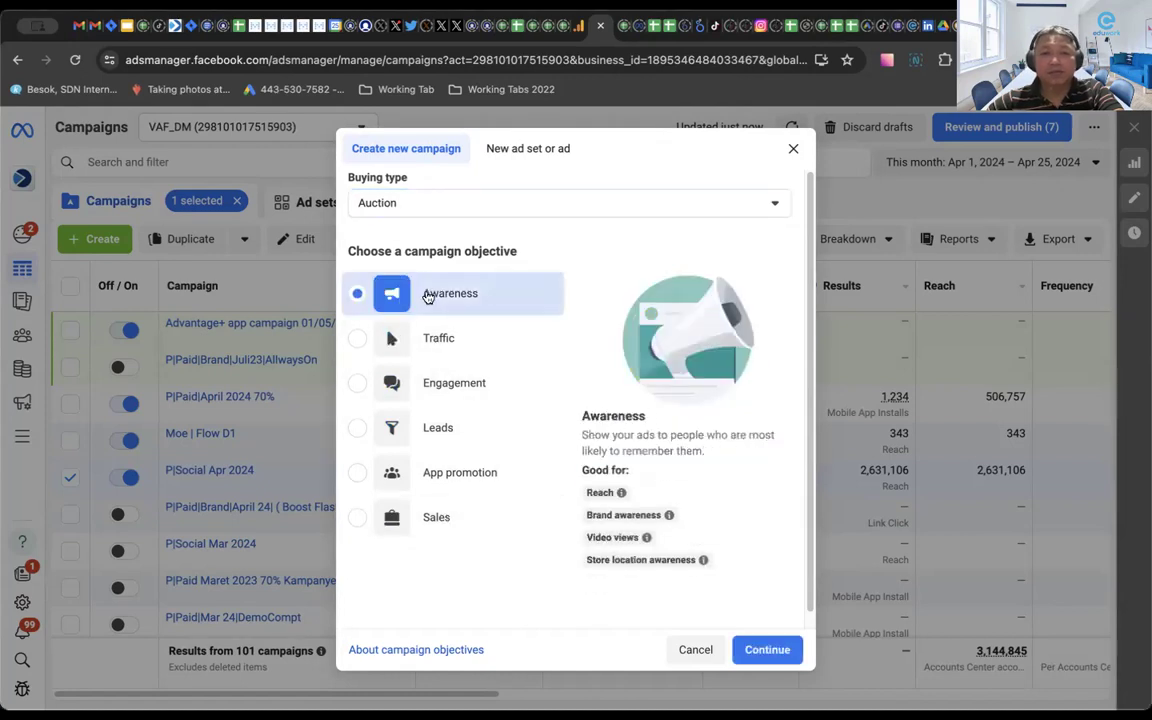
pyautogui.click(771, 652)
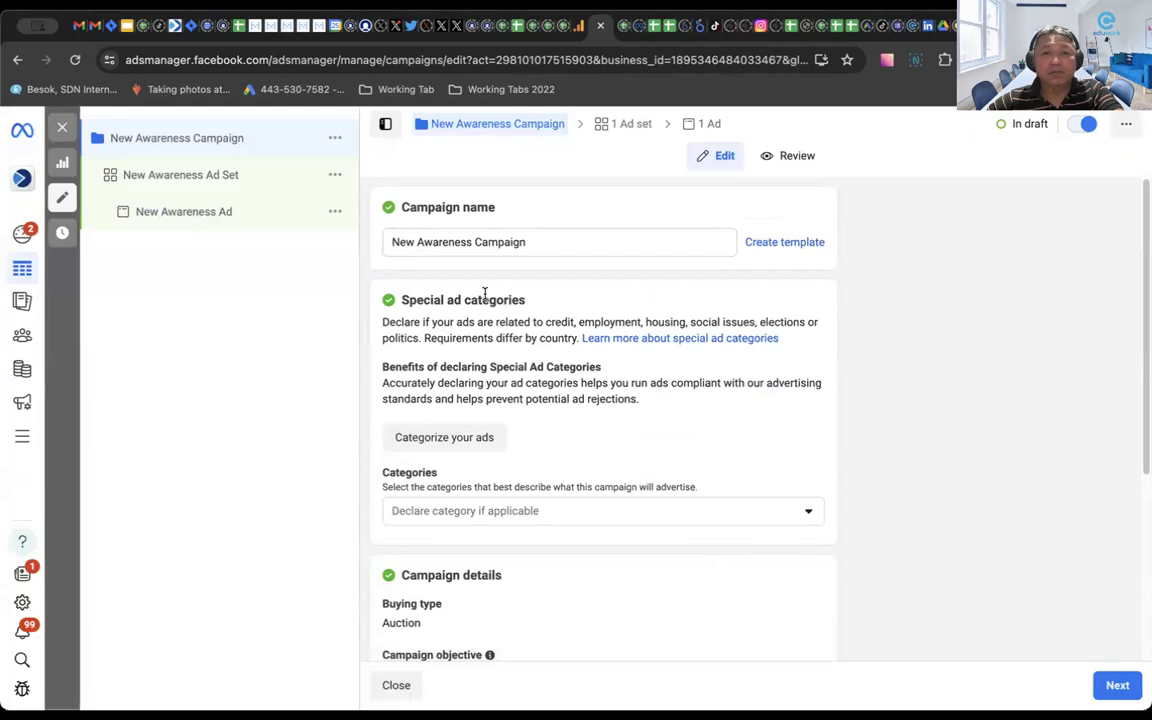
pyautogui.scroll(-3, 534, 288)
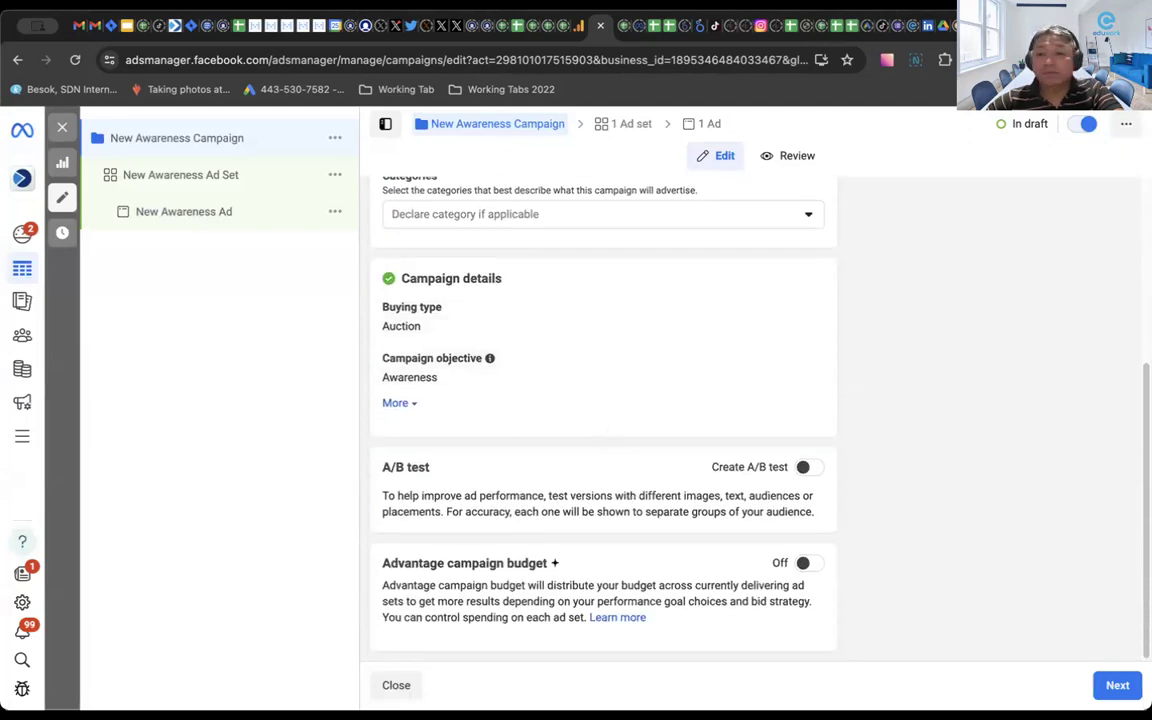
pyautogui.click(1117, 686)
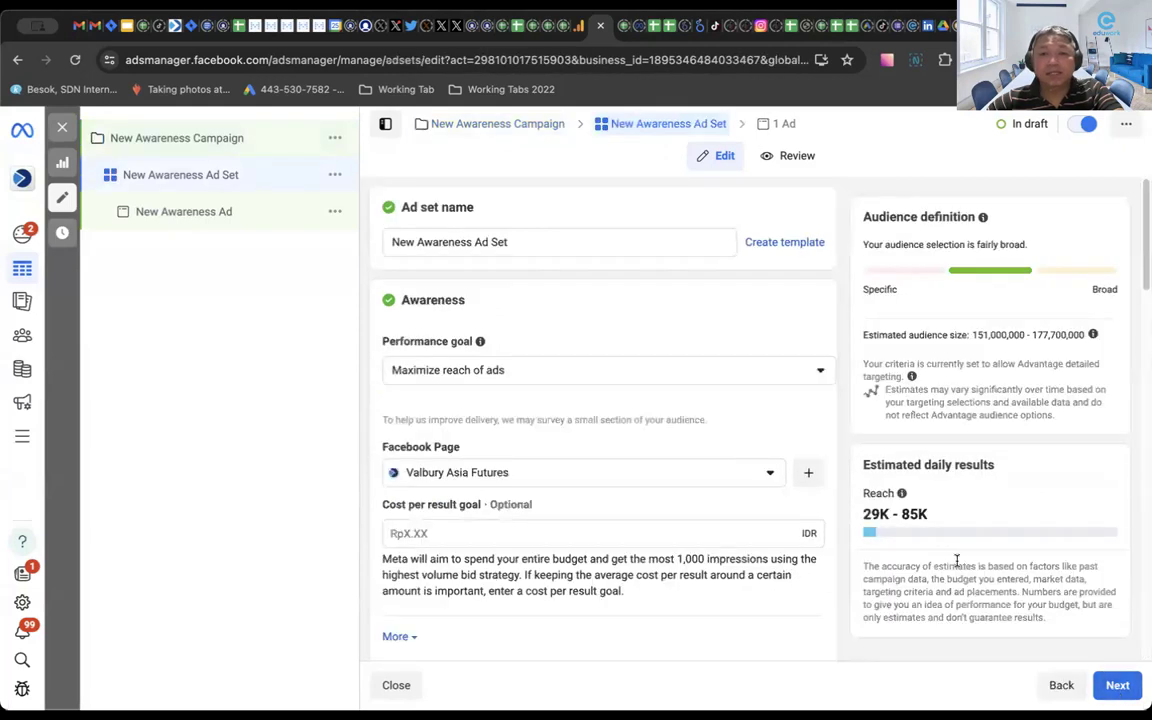
# - Examine the performance goal options available for the awareness ad set, keeping Maximize reach of ads
pyautogui.scroll(-2, 455, 381)
pyautogui.scroll(-1, 455, 381)
pyautogui.scroll(3, 455, 381)
pyautogui.scroll(1, 445, 337)
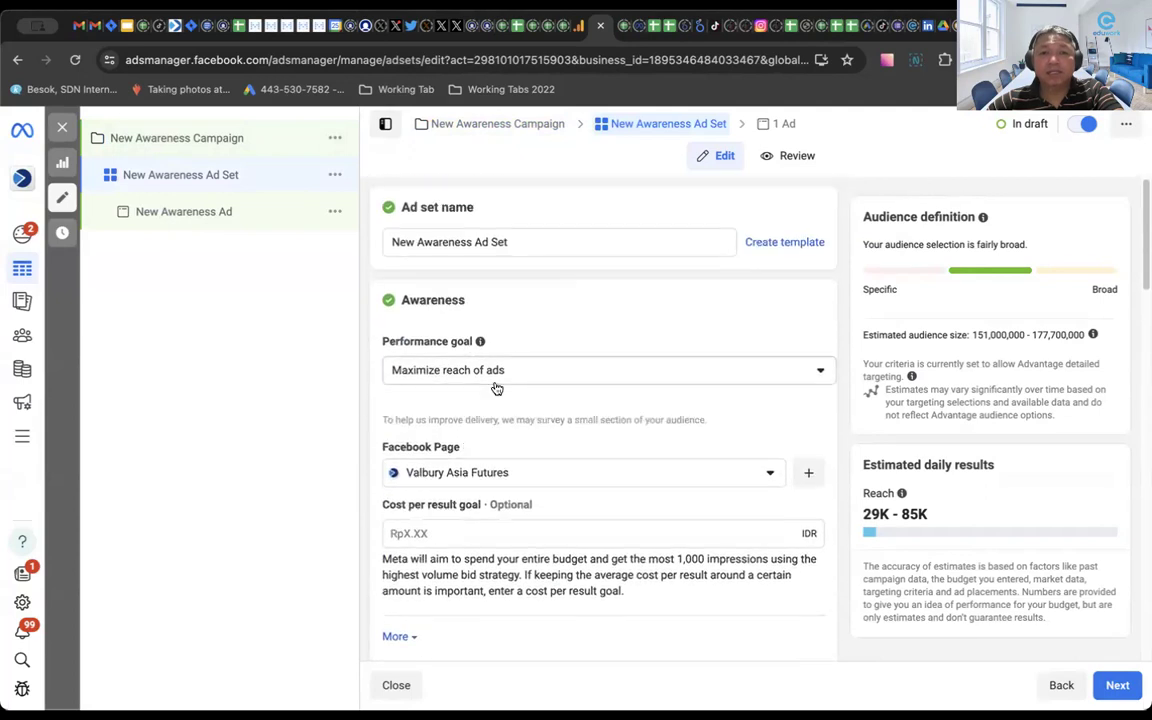
pyautogui.click(499, 372)
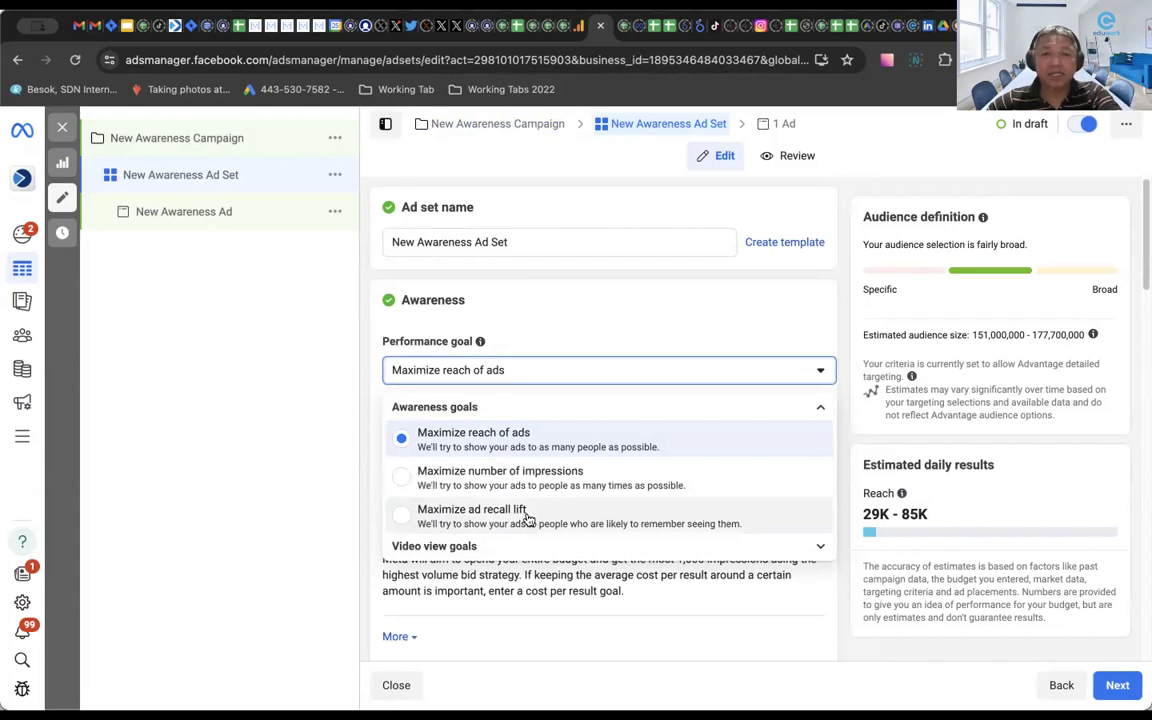
pyautogui.click(250, 414)
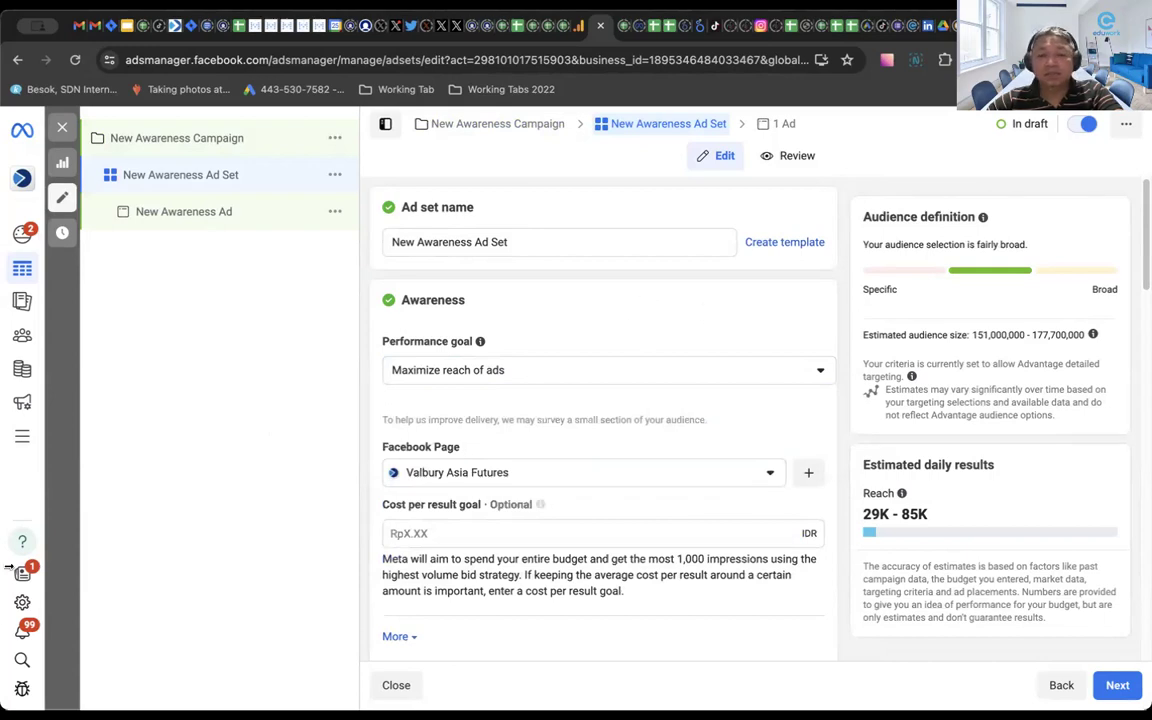
# - Expand the additional awareness settings and examine the ad set's budget types, keeping Daily budget
pyautogui.click(408, 638)
pyautogui.scroll(-4, 680, 512)
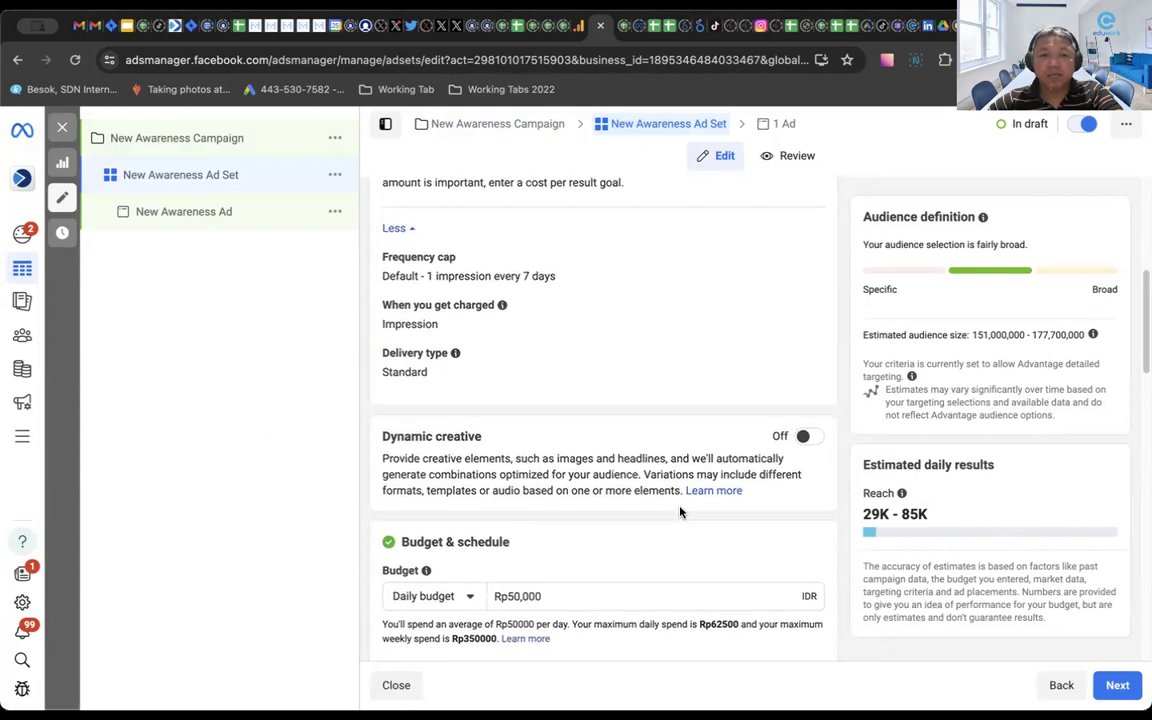
pyautogui.scroll(-4, 680, 512)
pyautogui.scroll(2, 640, 470)
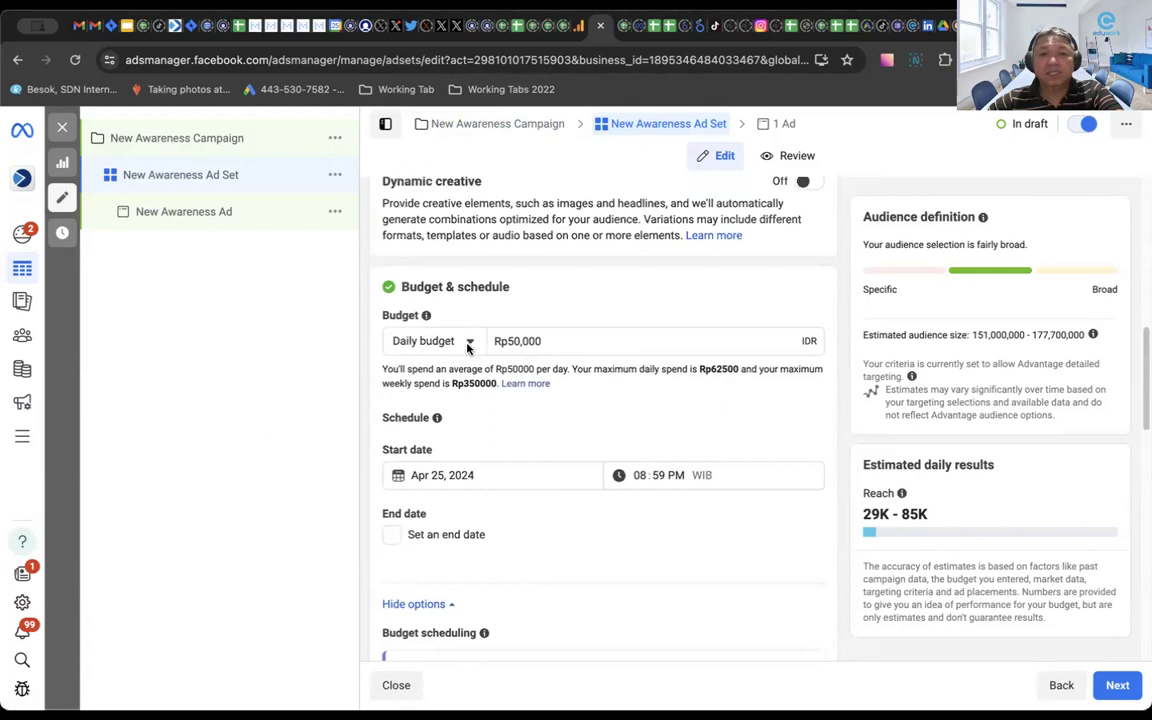
pyautogui.click(467, 343)
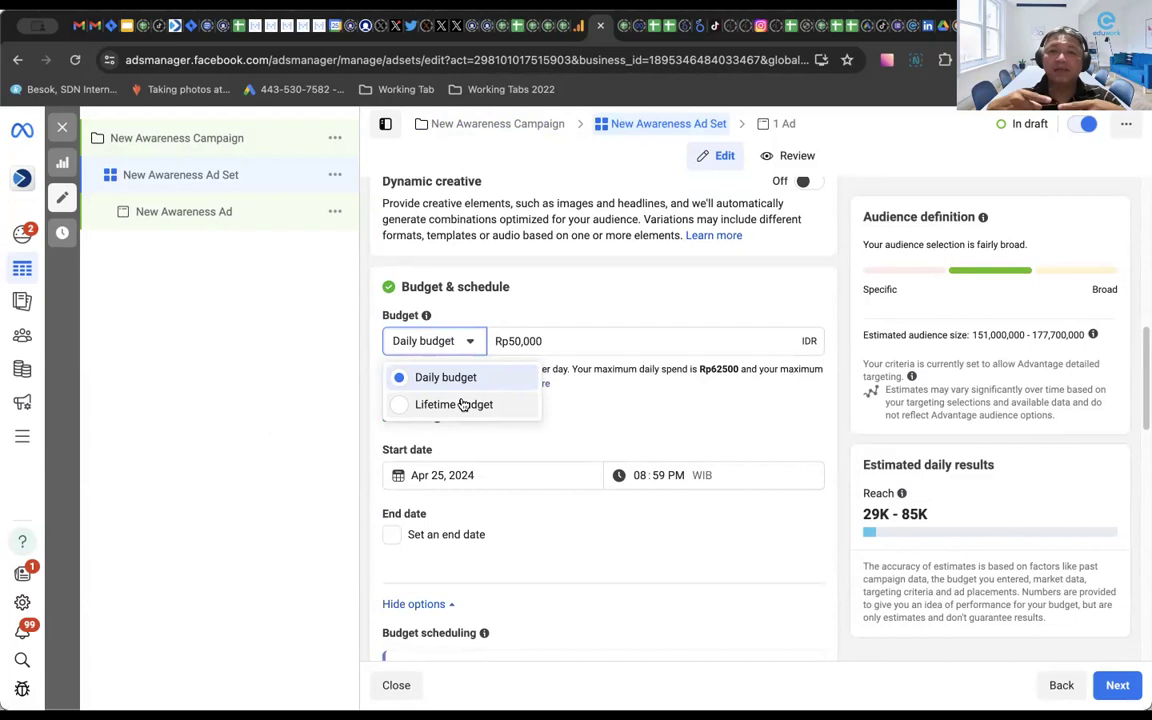
pyautogui.click(557, 294)
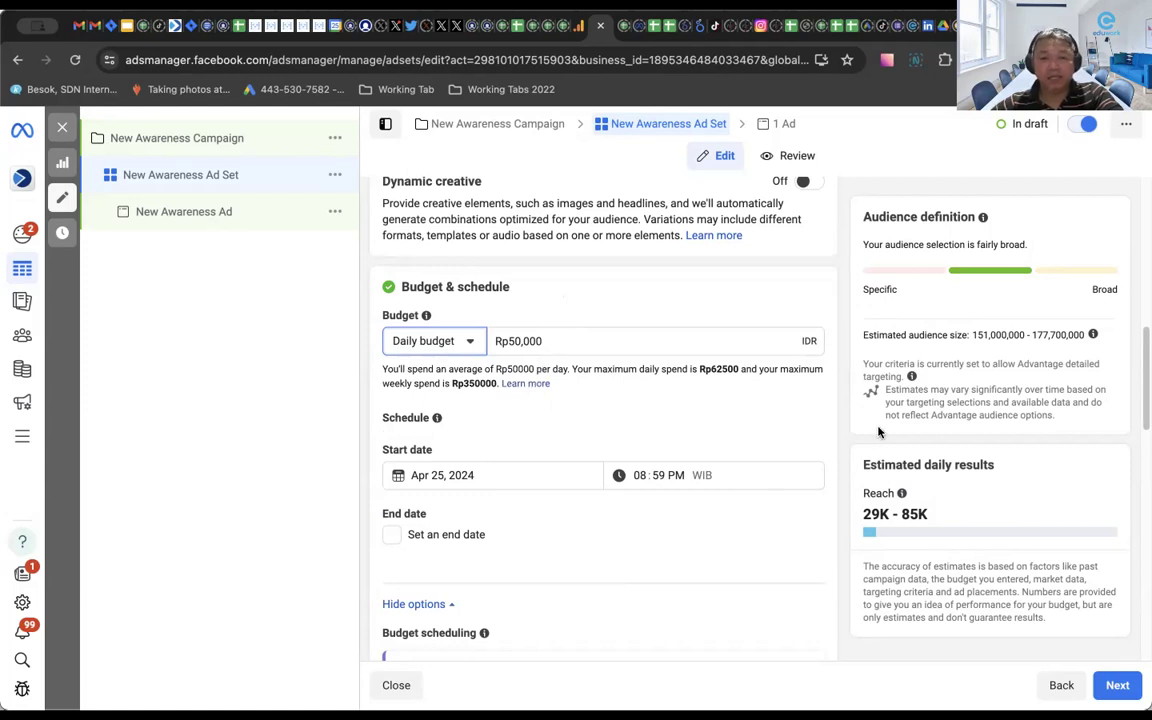
# - Open the ad set's audience locations for editing and inspect the Indonesia targeting area on the map
pyautogui.scroll(-4, 548, 471)
pyautogui.scroll(-2, 548, 471)
pyautogui.scroll(3, 548, 470)
pyautogui.scroll(-2, 548, 470)
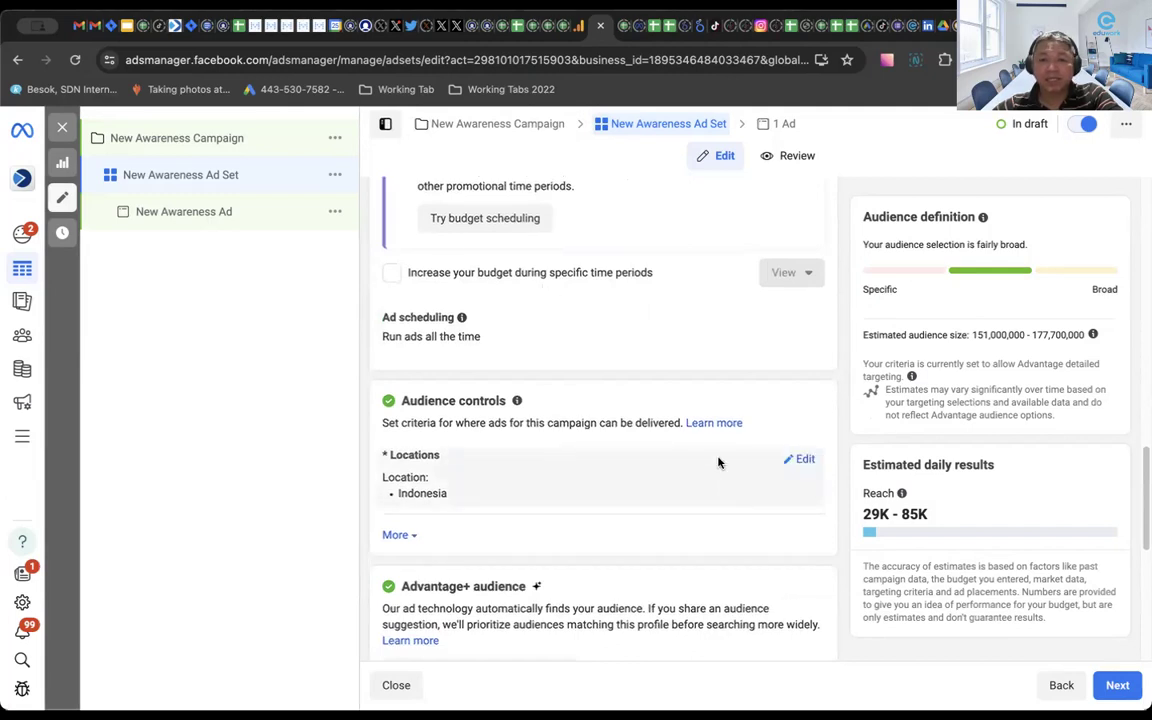
pyautogui.click(804, 460)
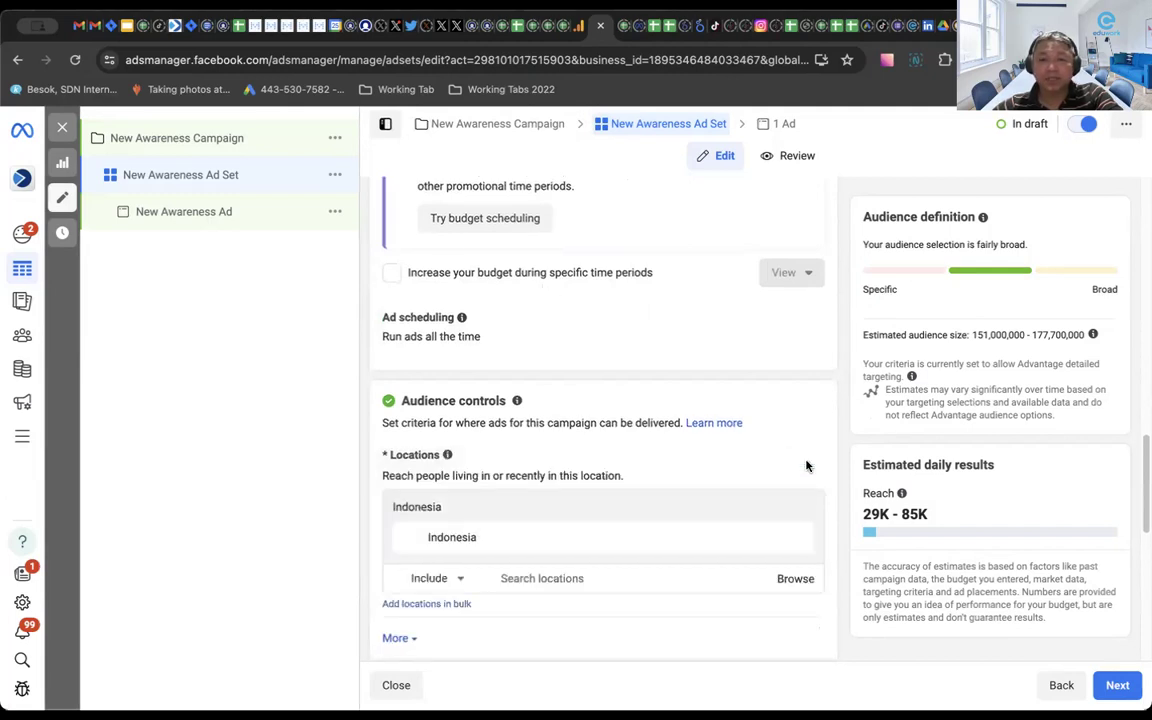
pyautogui.tripleClick(571, 573)
pyautogui.click(588, 575)
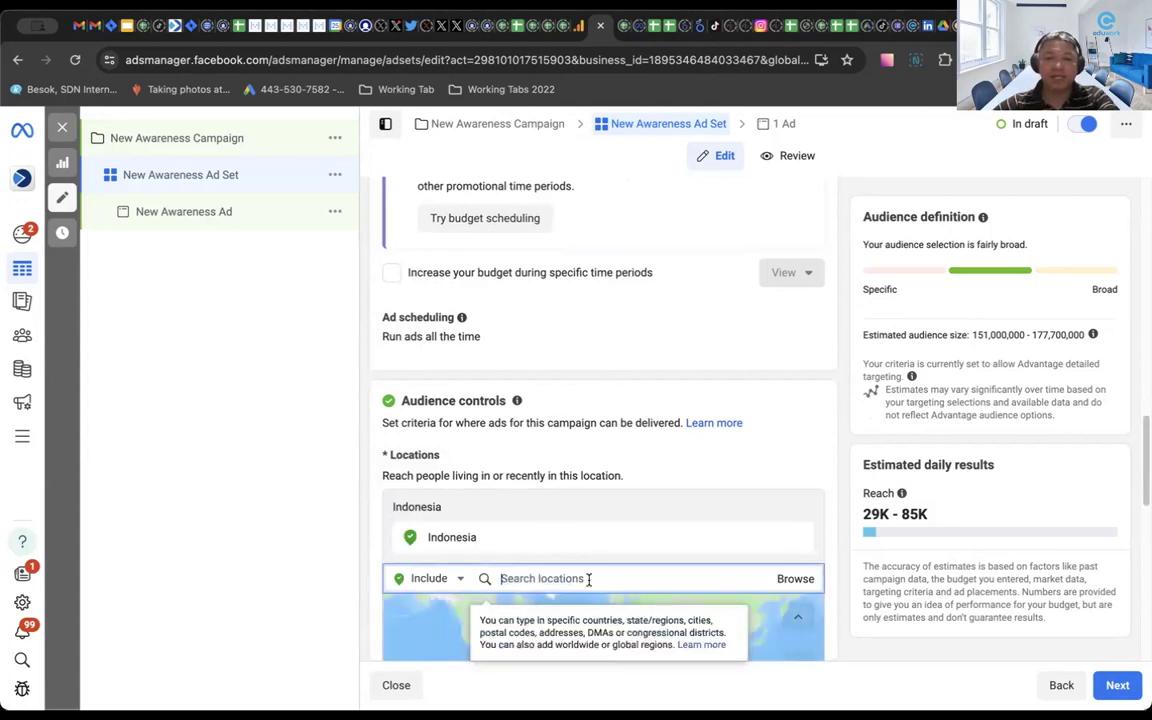
pyautogui.scroll(-3, 526, 341)
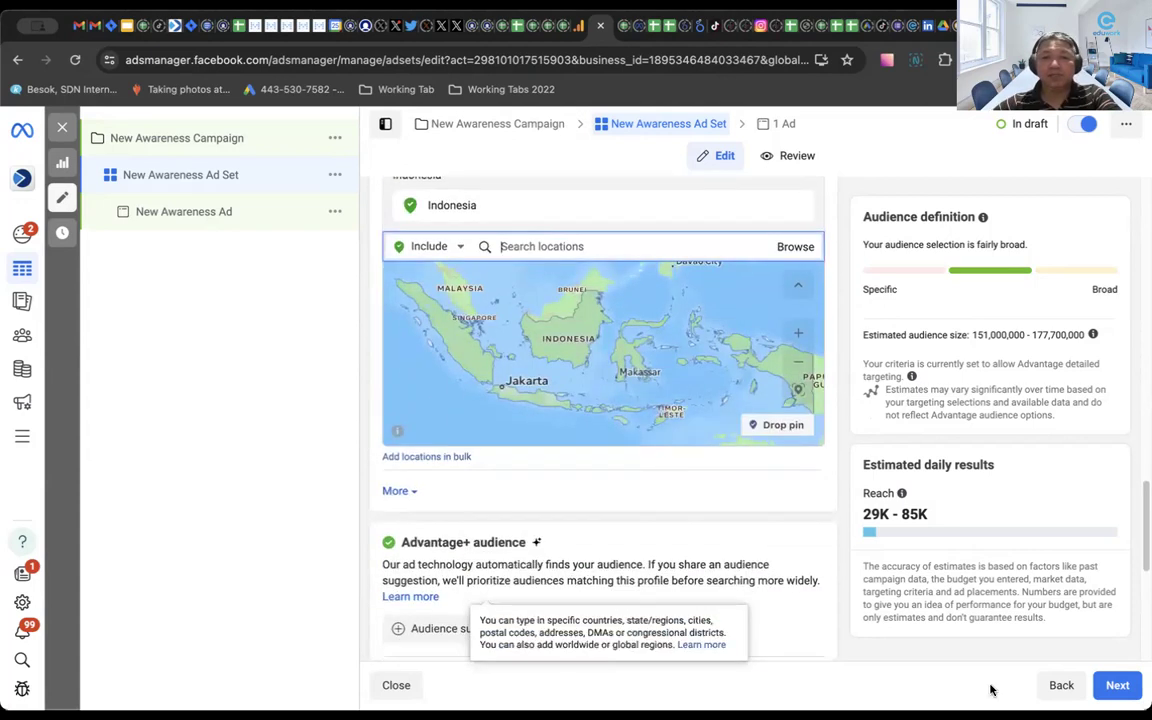
pyautogui.moveTo(509, 381); pyautogui.dragTo(589, 385)
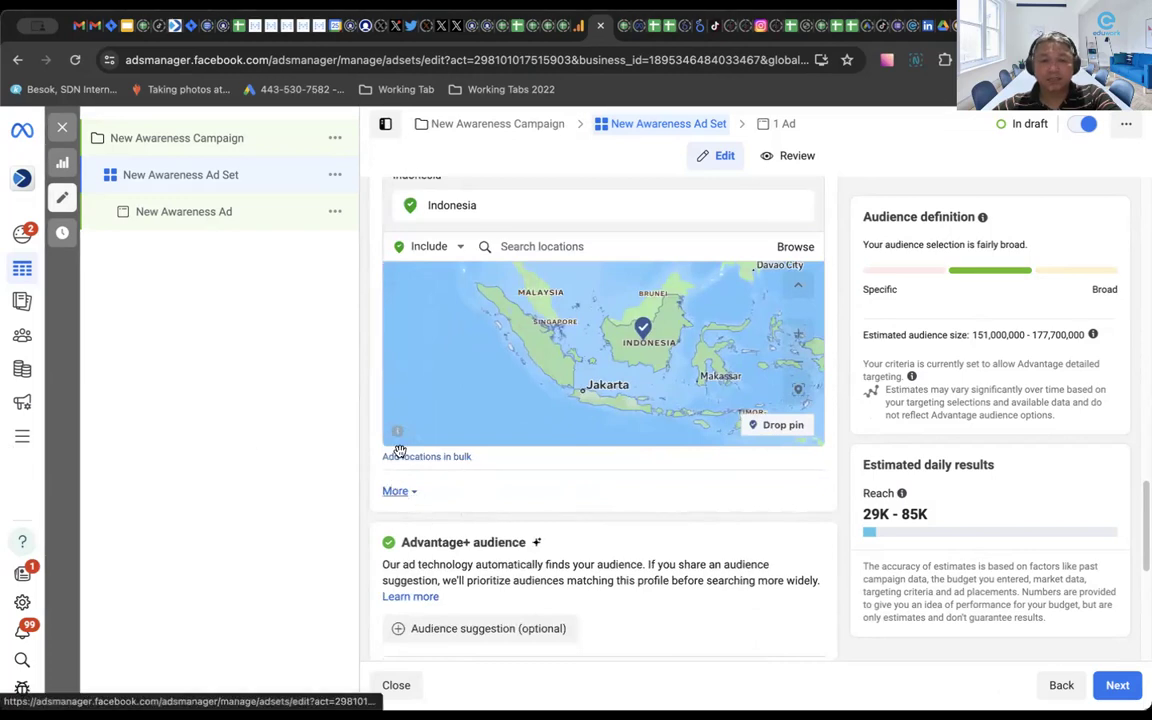
# - Expand the additional audience controls and review the age, language, Advantage+ audience and placement settings
pyautogui.click(405, 491)
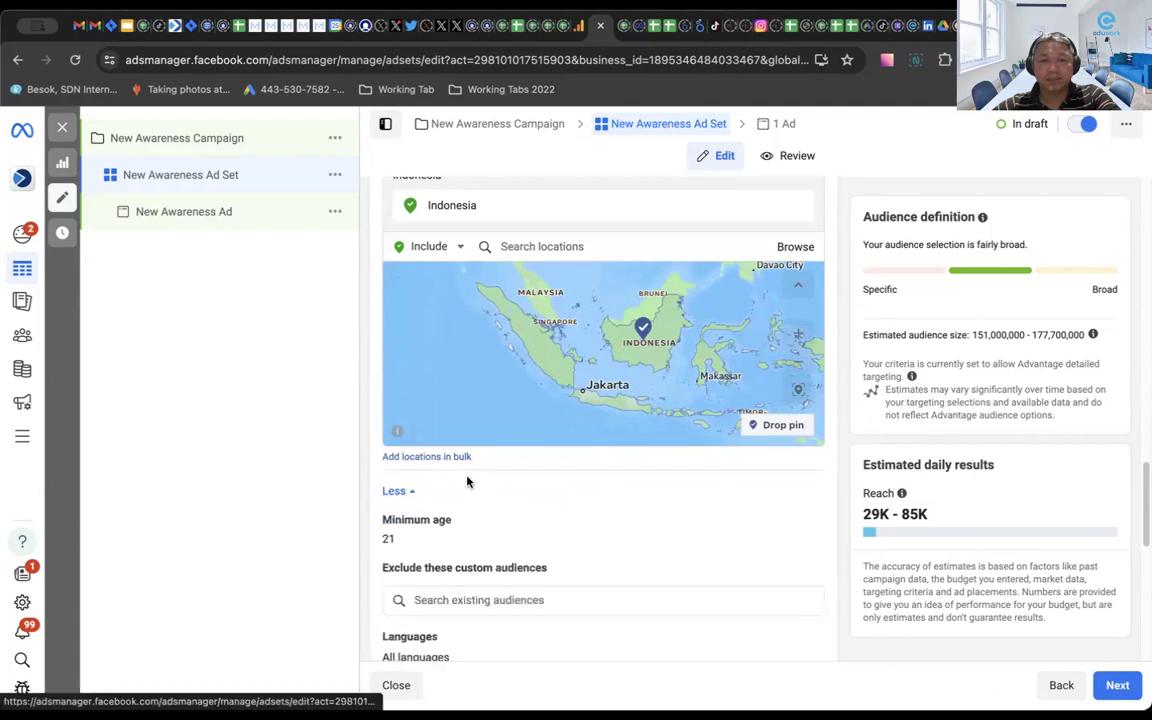
pyautogui.scroll(-3, 465, 480)
pyautogui.scroll(1, 458, 435)
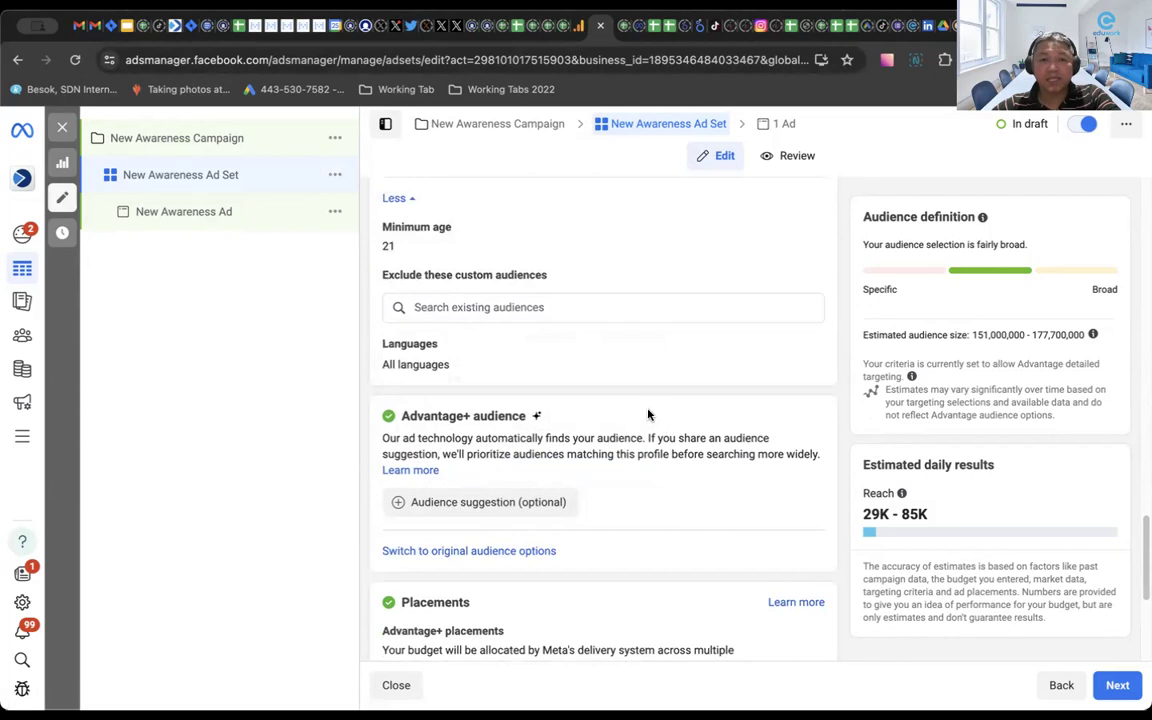
pyautogui.scroll(-3, 412, 437)
pyautogui.scroll(-1, 447, 432)
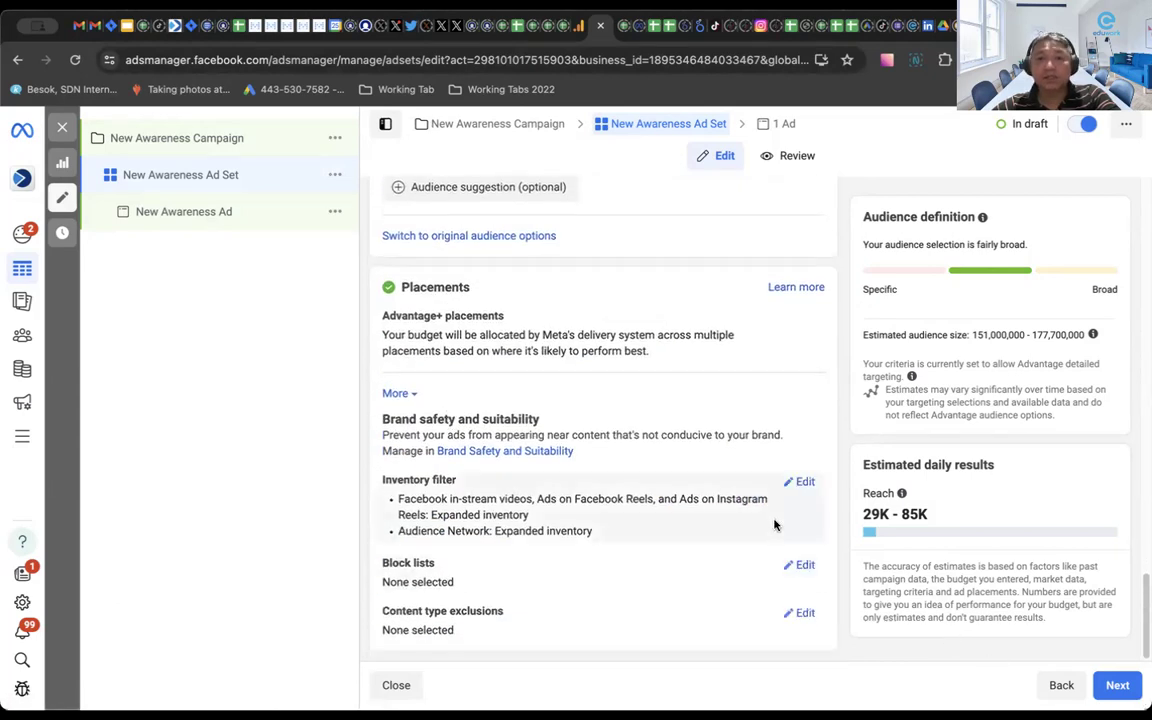
# - Recheck the ad set's settings from performance goal to placements and continue to the ad level
pyautogui.scroll(5, 776, 525)
pyautogui.scroll(4, 776, 525)
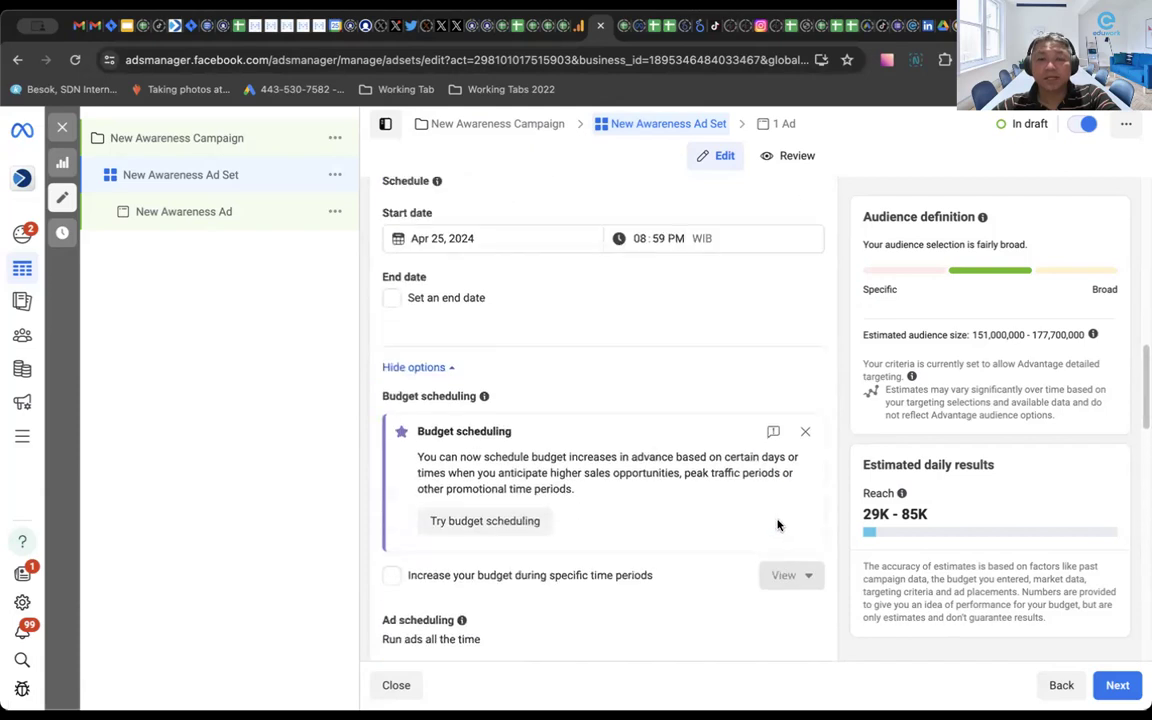
pyautogui.scroll(5, 778, 525)
pyautogui.scroll(2, 778, 525)
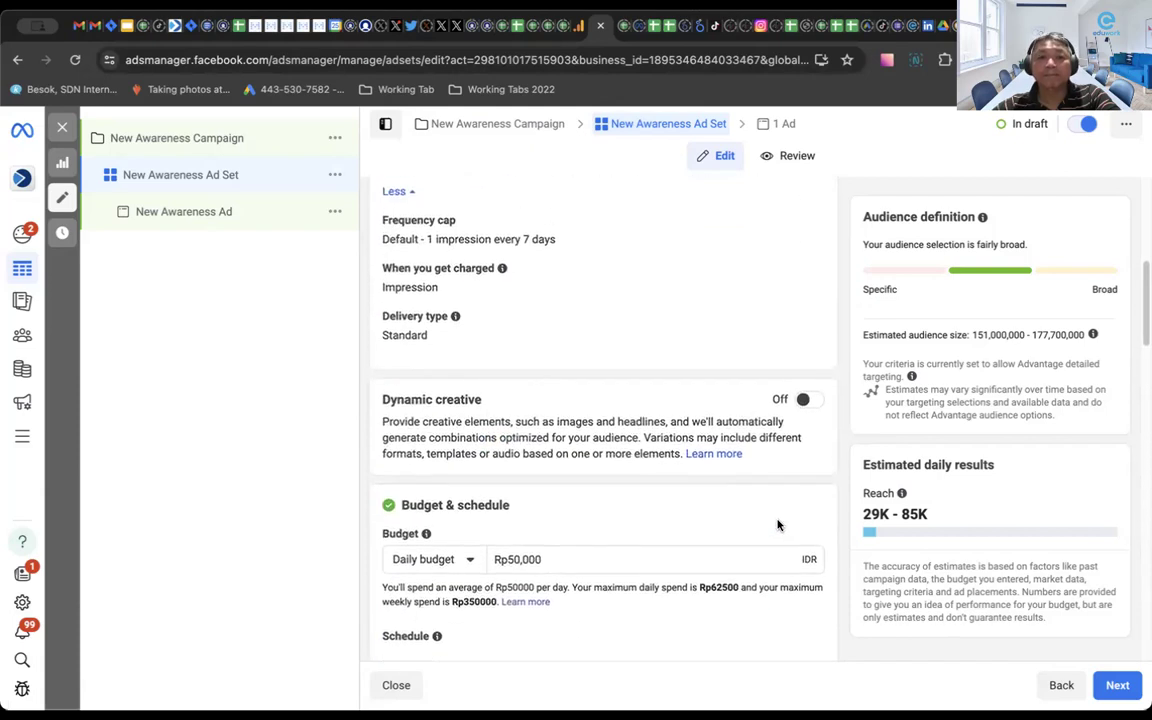
pyautogui.scroll(2, 777, 525)
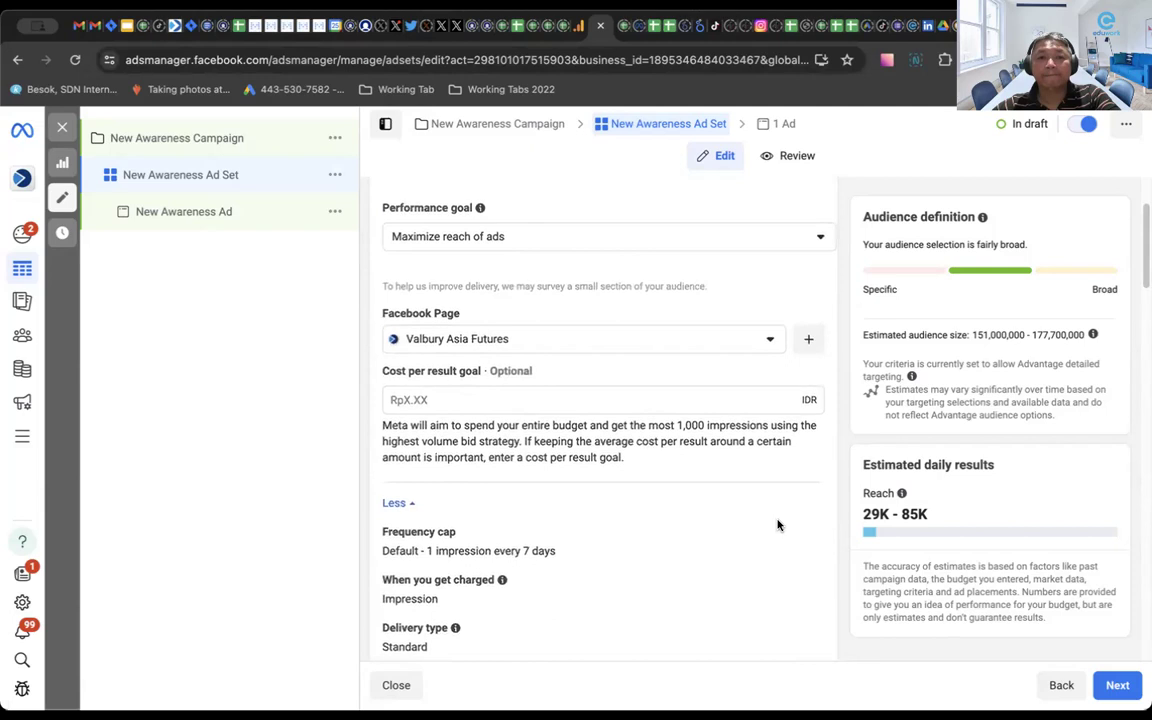
pyautogui.scroll(-10, 780, 526)
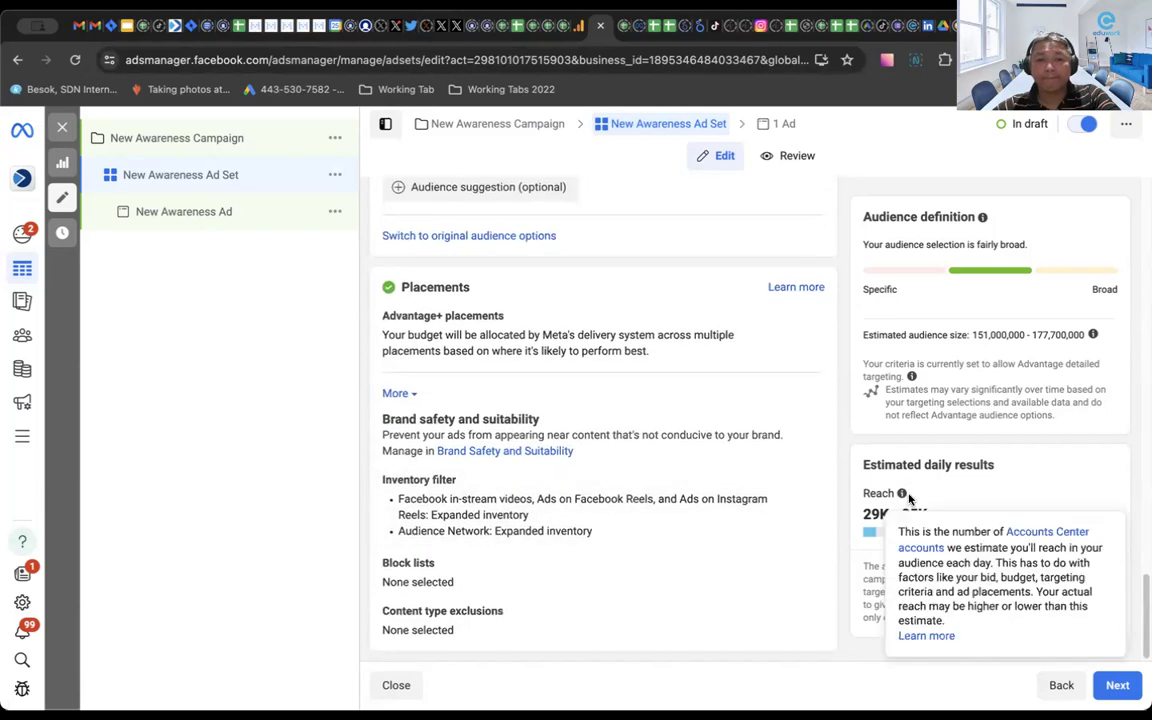
pyautogui.click(1113, 686)
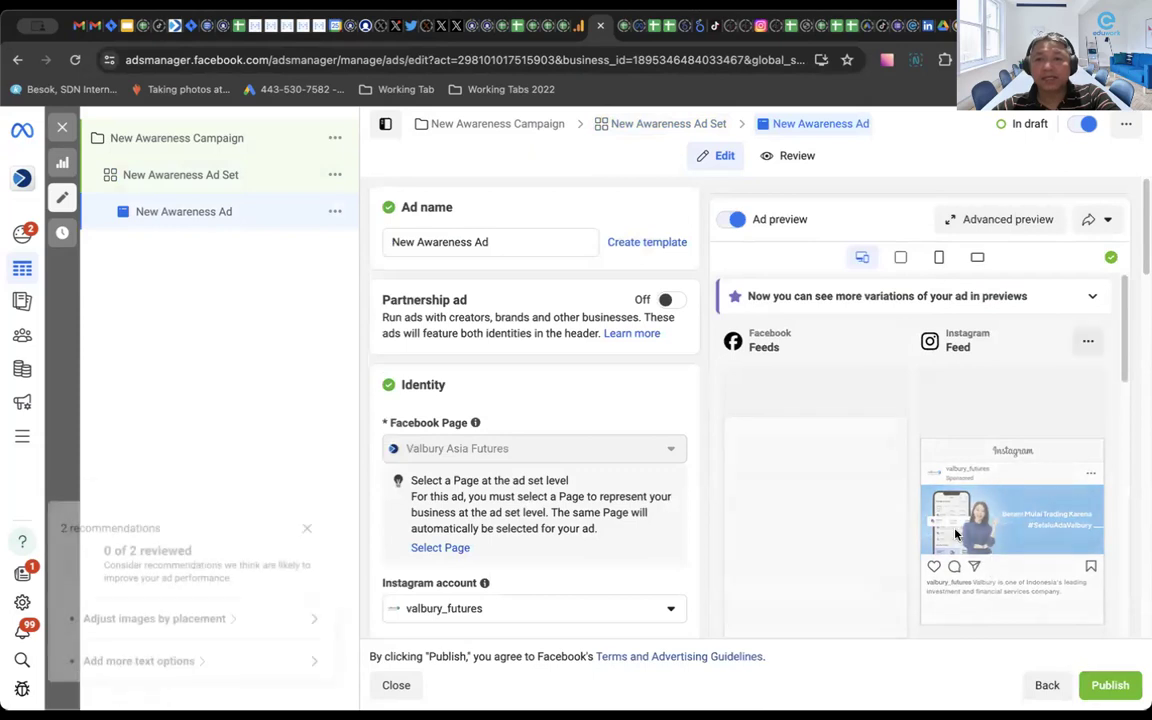
# - Review the ad's identity, ad setup, format and tracking settings and close the editor, leaving the ad as an unpublished draft
pyautogui.scroll(-5, 604, 390)
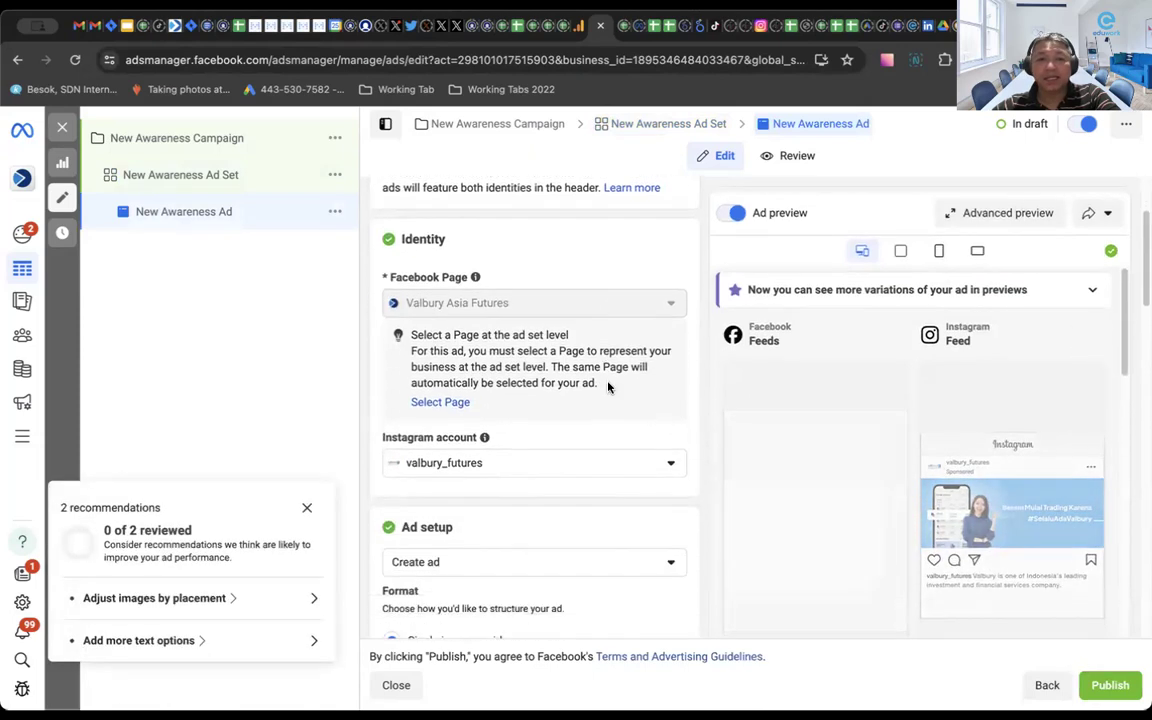
pyautogui.scroll(-1, 609, 387)
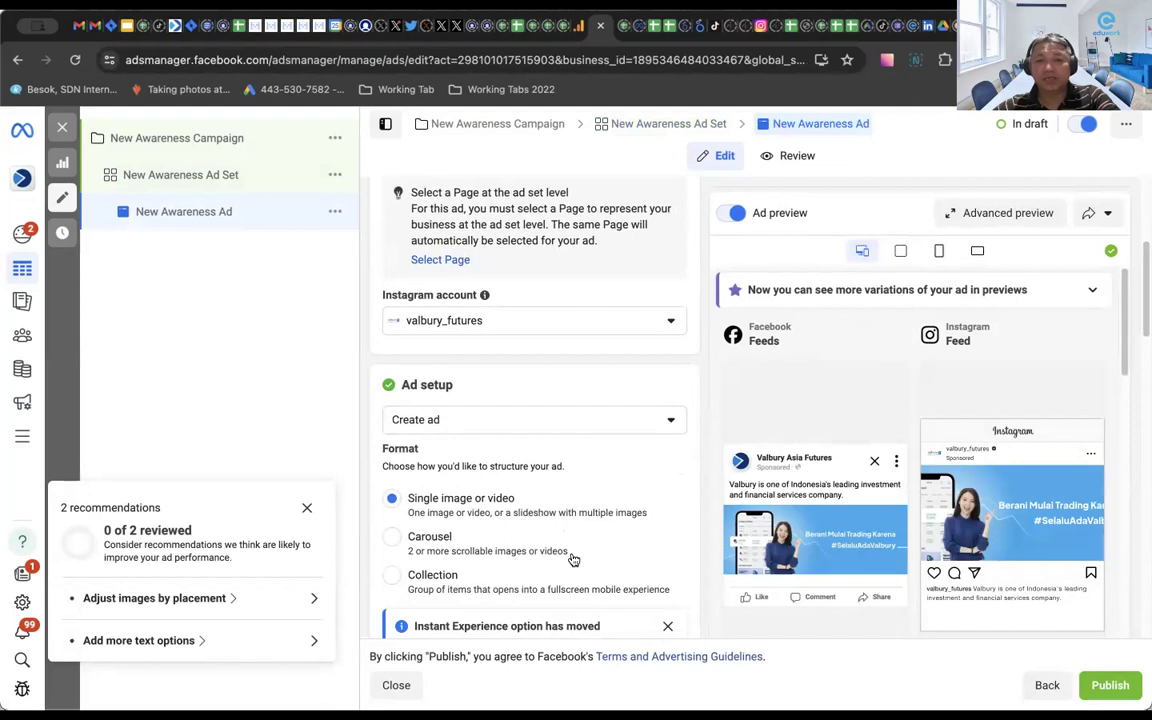
pyautogui.scroll(-1, 620, 460)
pyautogui.scroll(-5, 650, 482)
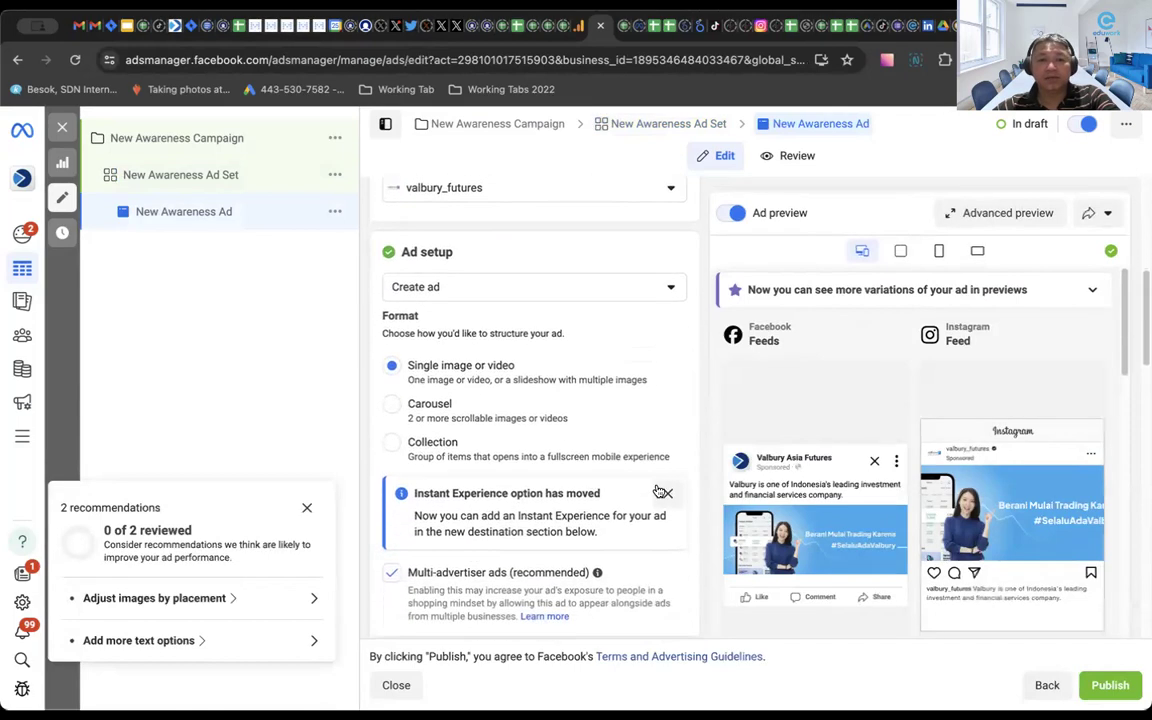
pyautogui.scroll(-10, 657, 489)
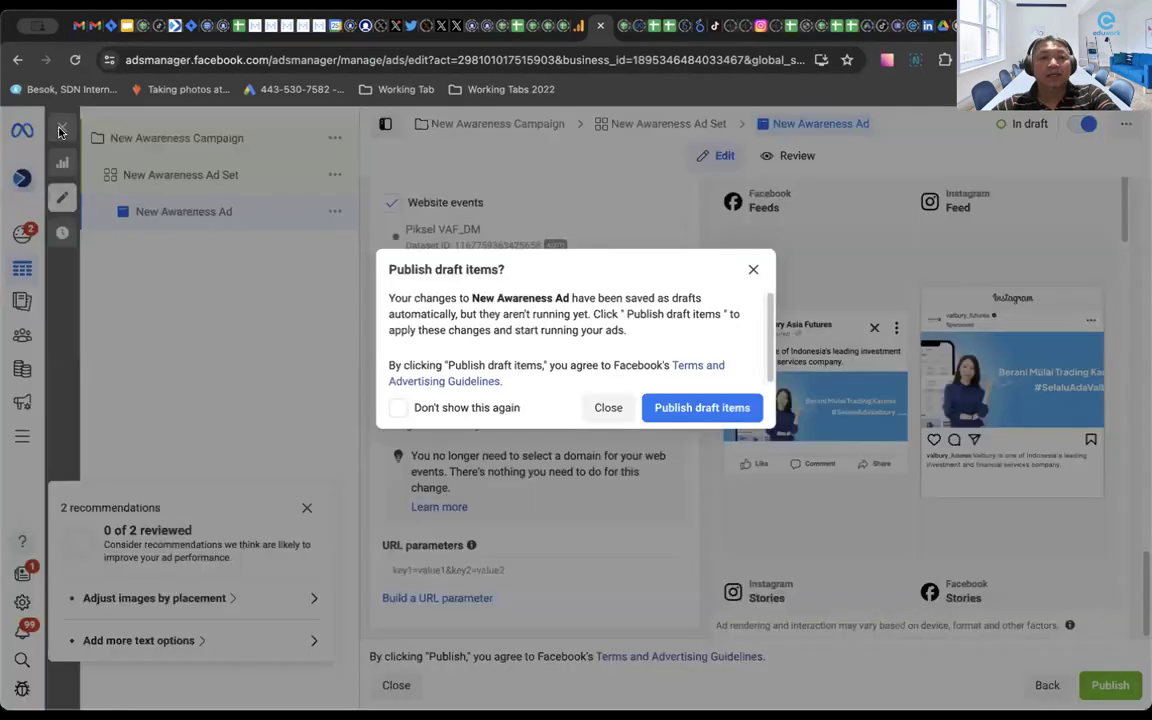
pyautogui.click(60, 125)
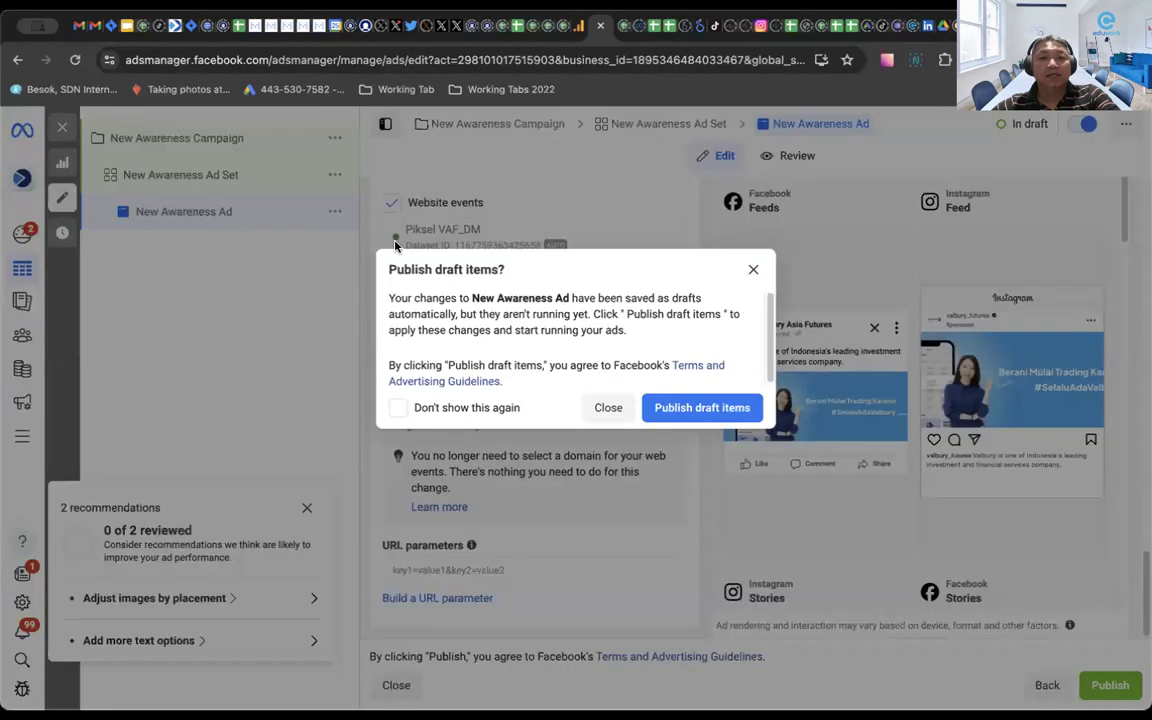
pyautogui.click(612, 412)
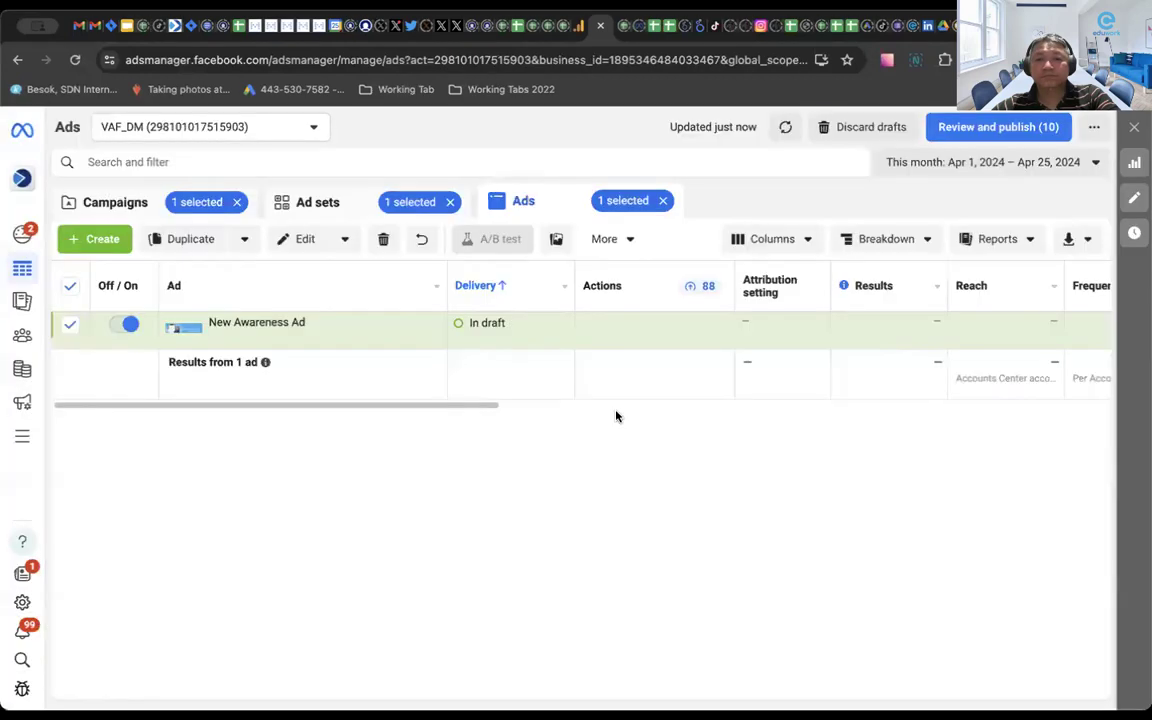